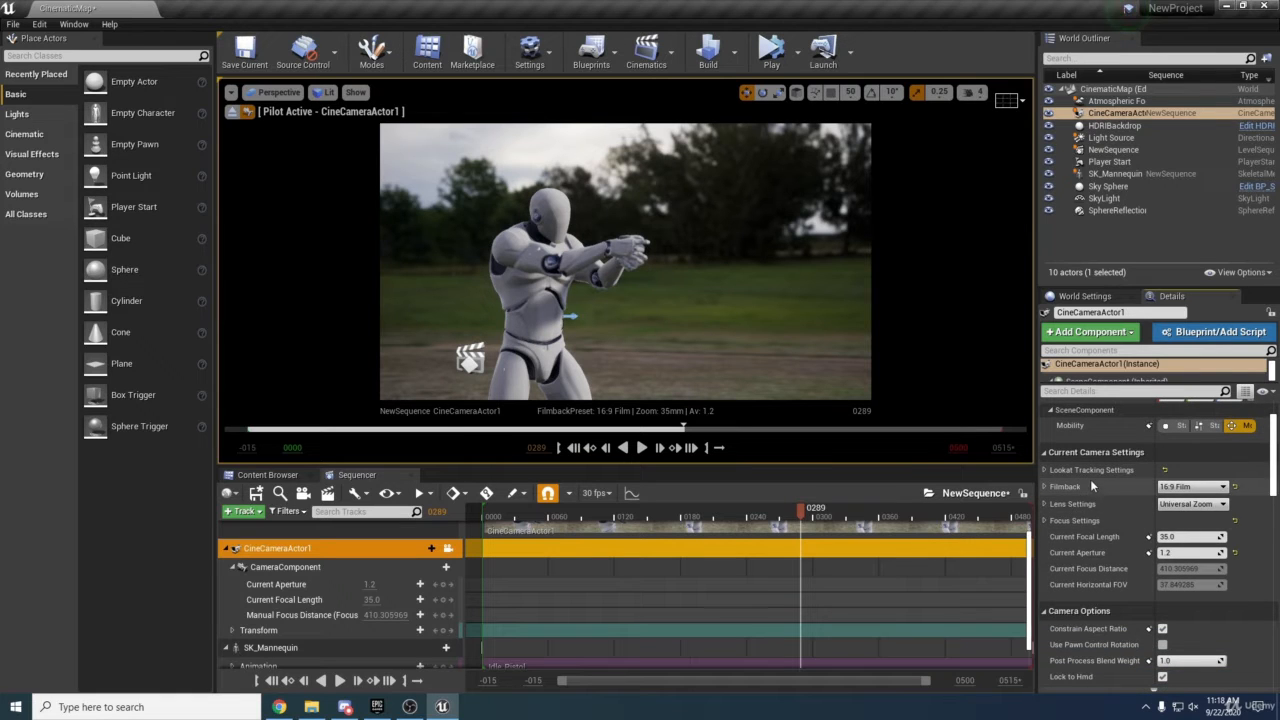
Expand the camera's Focus Settings and set the manual focus distance to 350 cm.
scroll(1118, 527, "up", 3)
scroll(1121, 530, "down", 1)
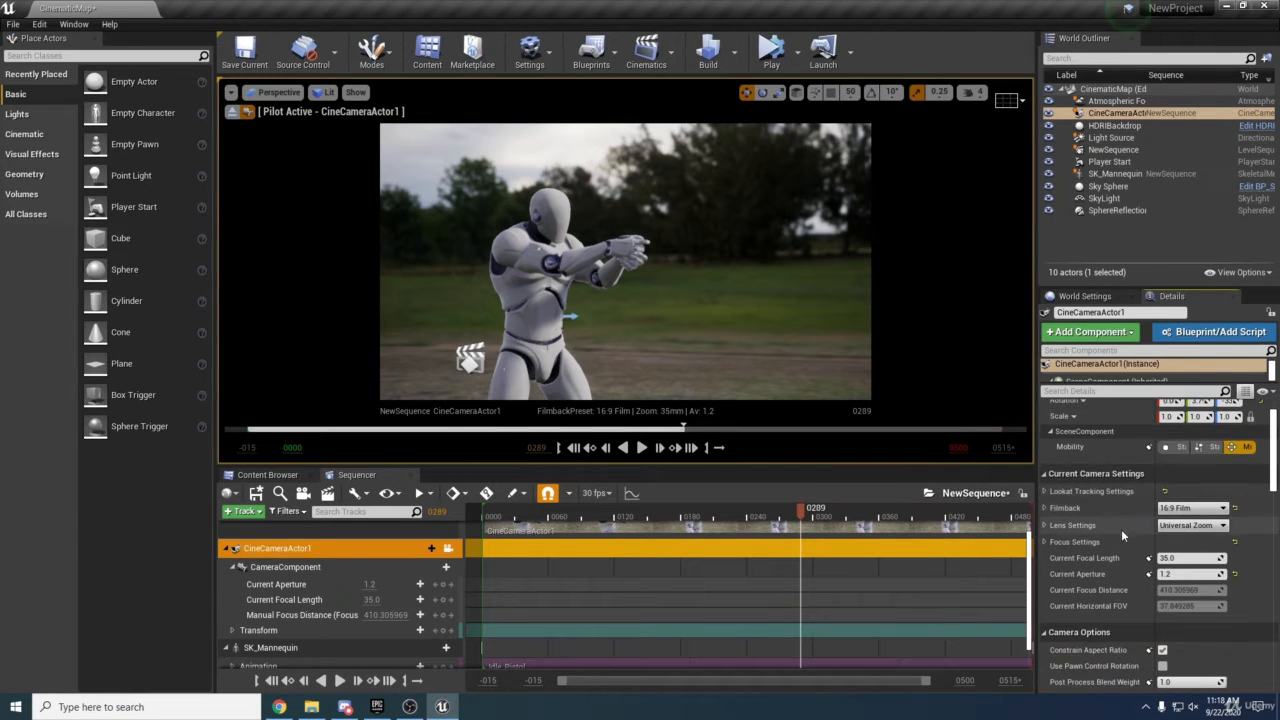
left_click(1043, 541)
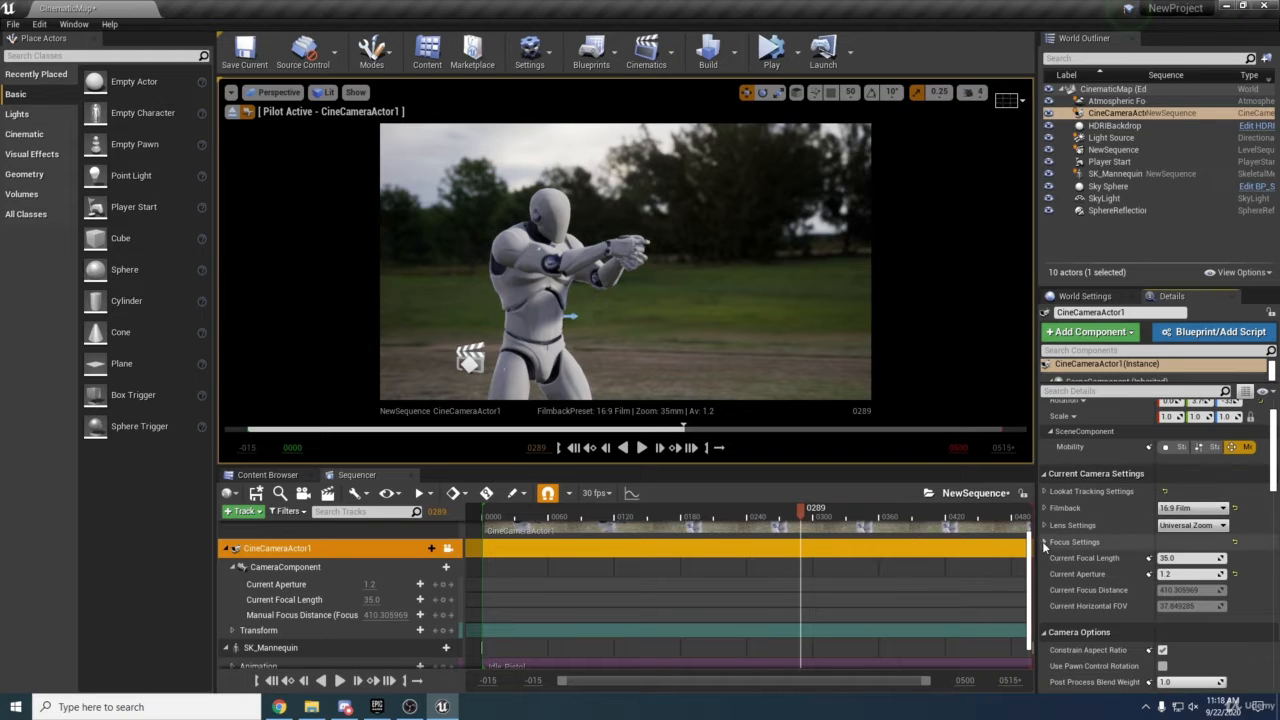
scroll(1150, 522, "down", 1)
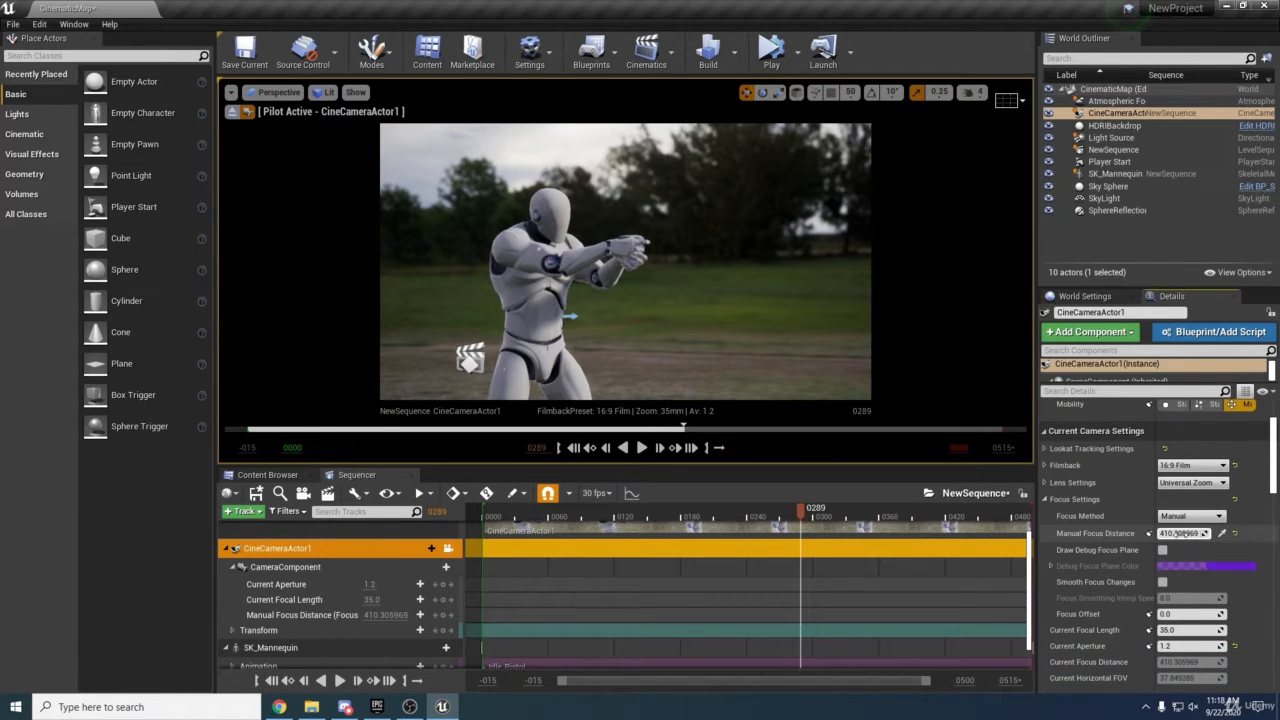
left_click(1180, 533)
type("350")
key("Return")
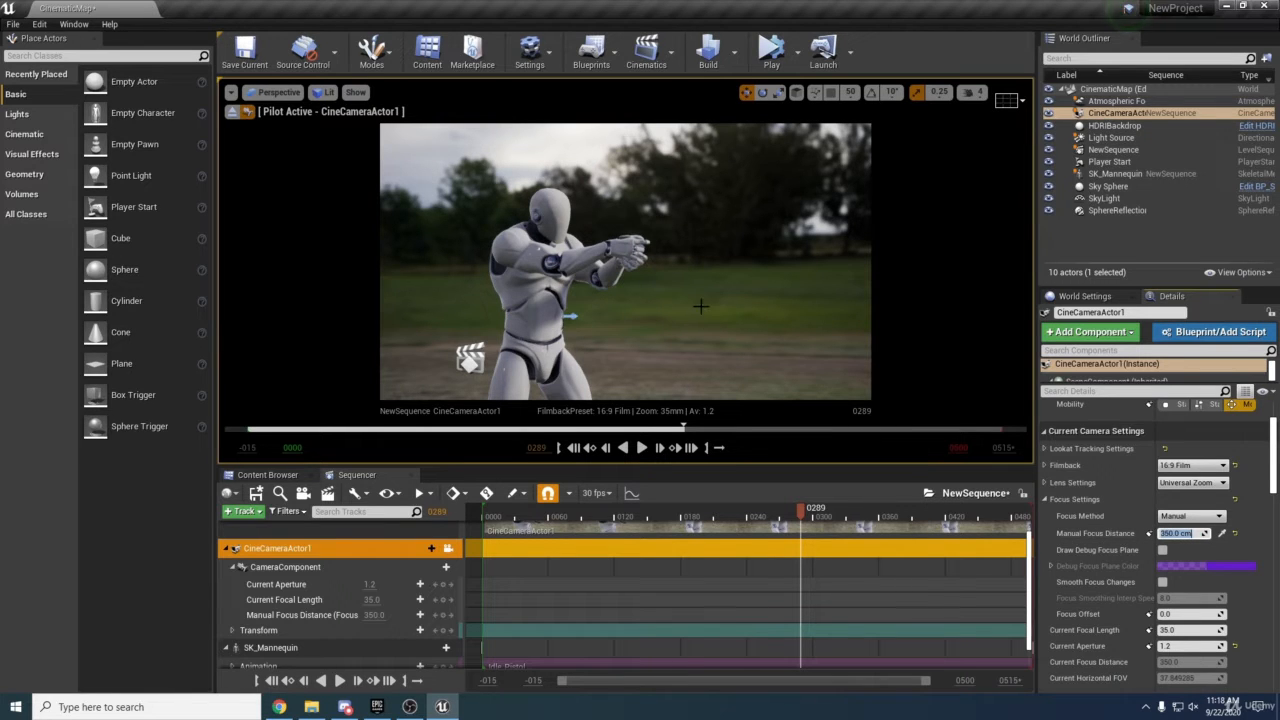
Reframe the pilot camera and set the current focal length to 95 mm.
mouse_move(668, 291)
right_mouse_down()
mouse_move(775, 288)
mouse_move(669, 297)
right_mouse_up()
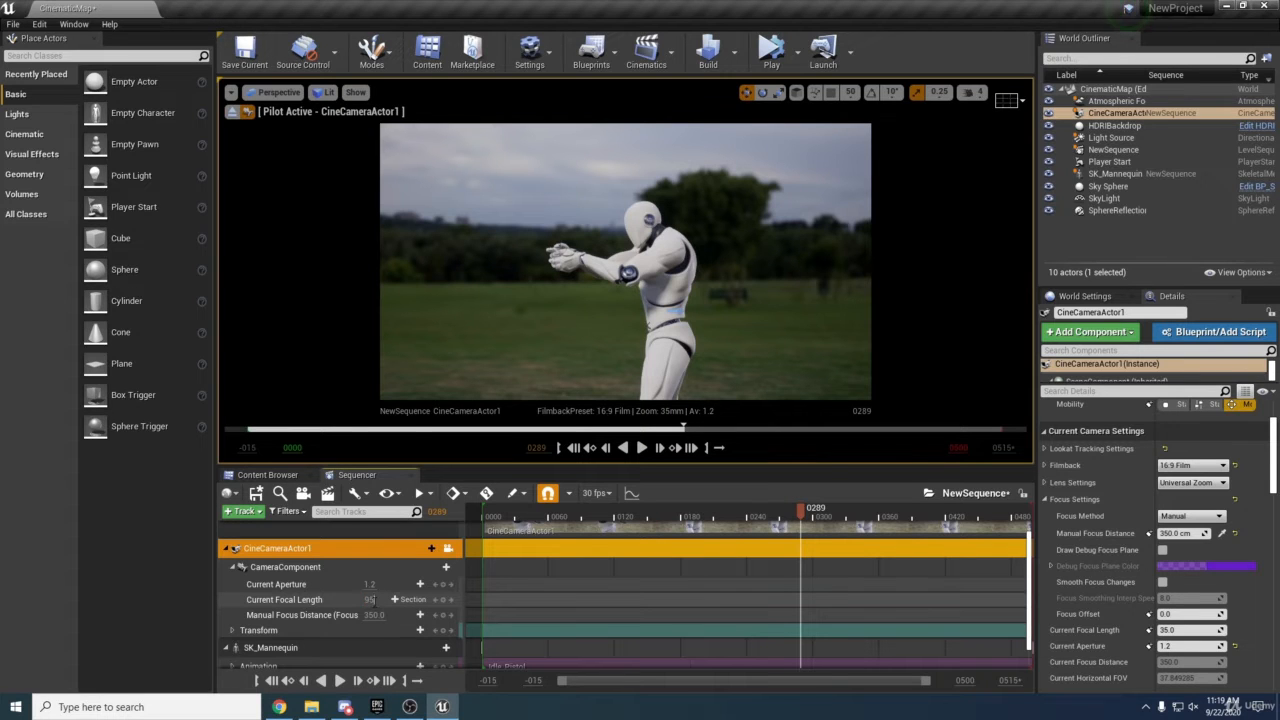
key("Return")
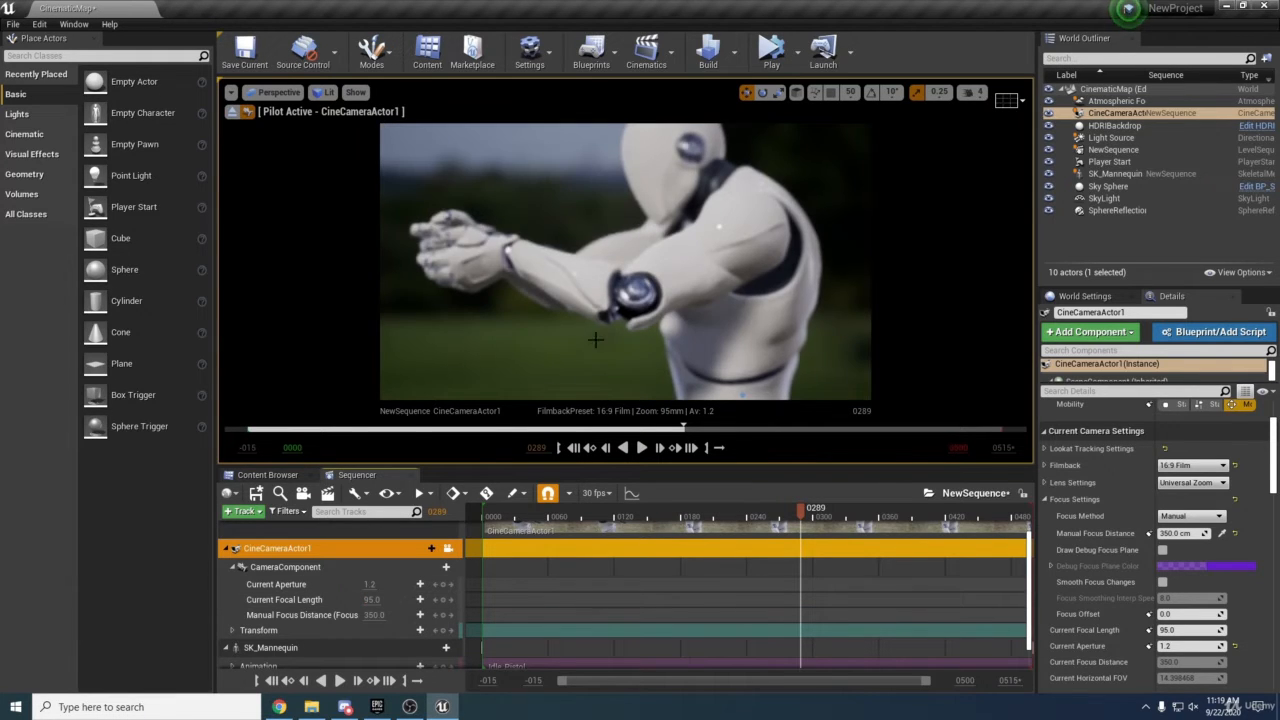
Move the pilot camera forward toward the mannequin's upper body.
right_click_drag(596, 340, 607, 318)
key("s")
key("w")
key("w")
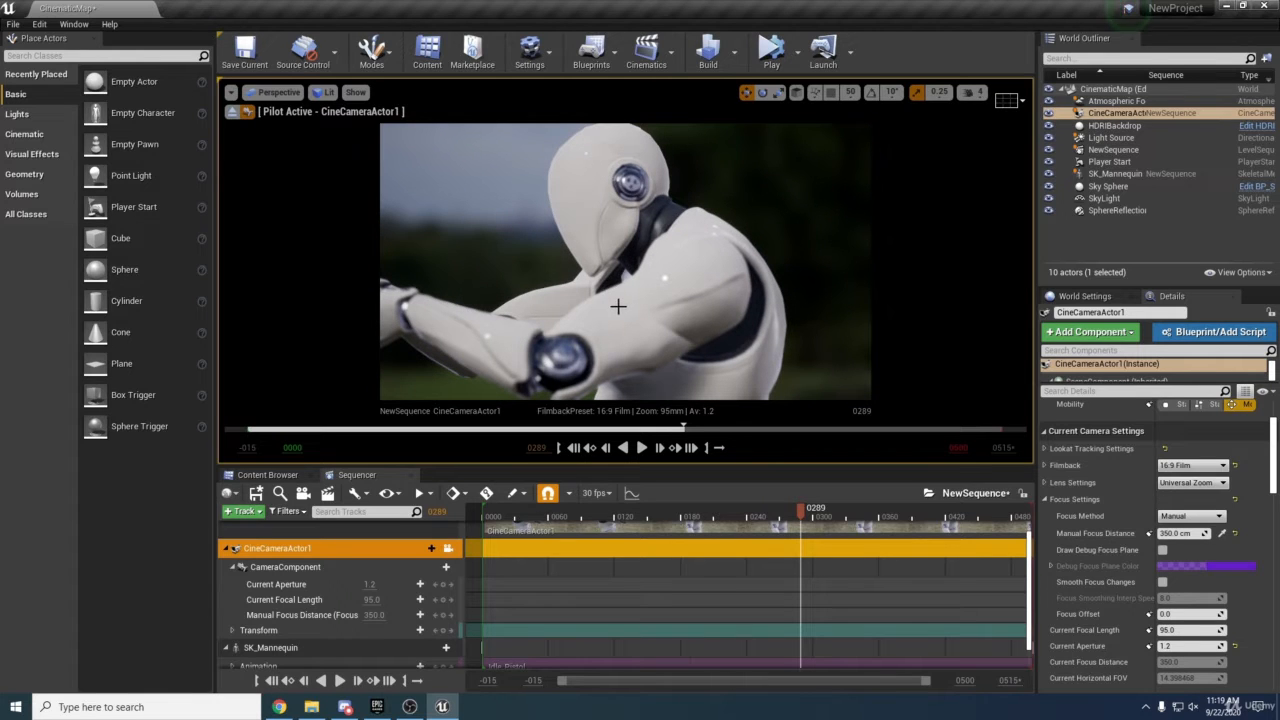
Lower the manual focus distance to about 300 and set the current aperture to 1.4.
left_click_drag(372, 615, 348, 615)
scroll(526, 354, "down", 2)
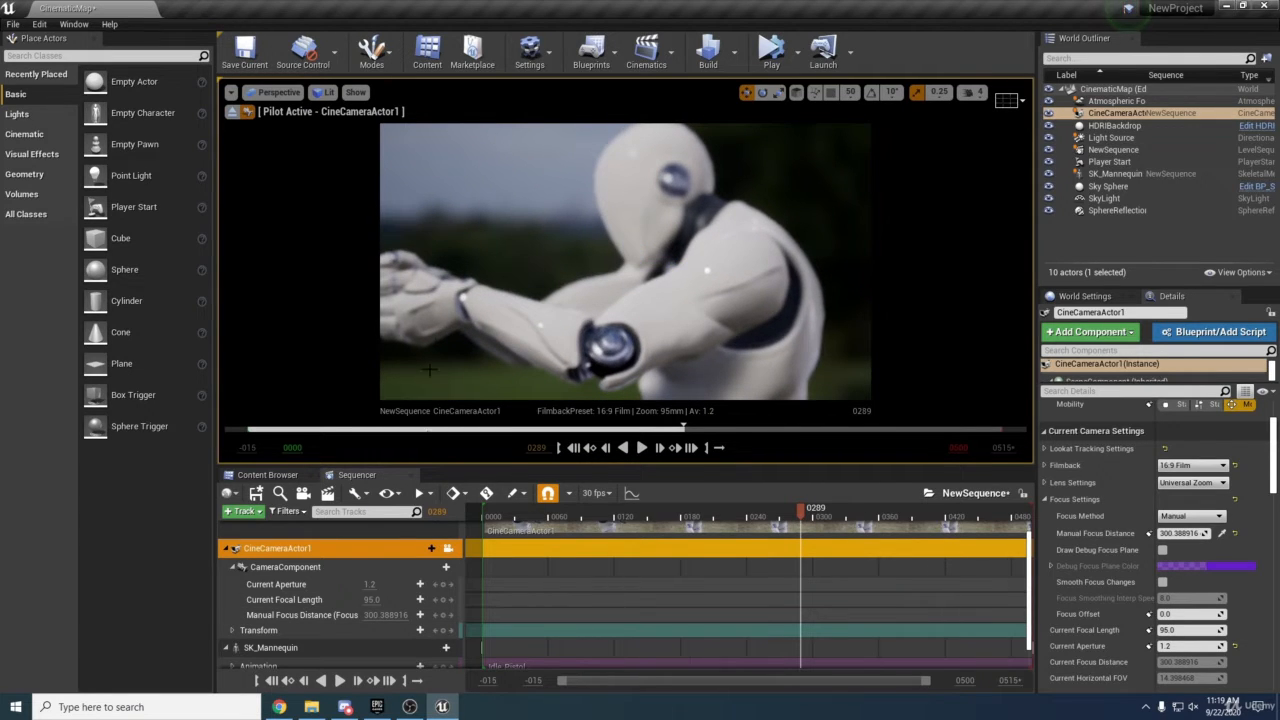
left_click_drag(366, 584, 377, 584)
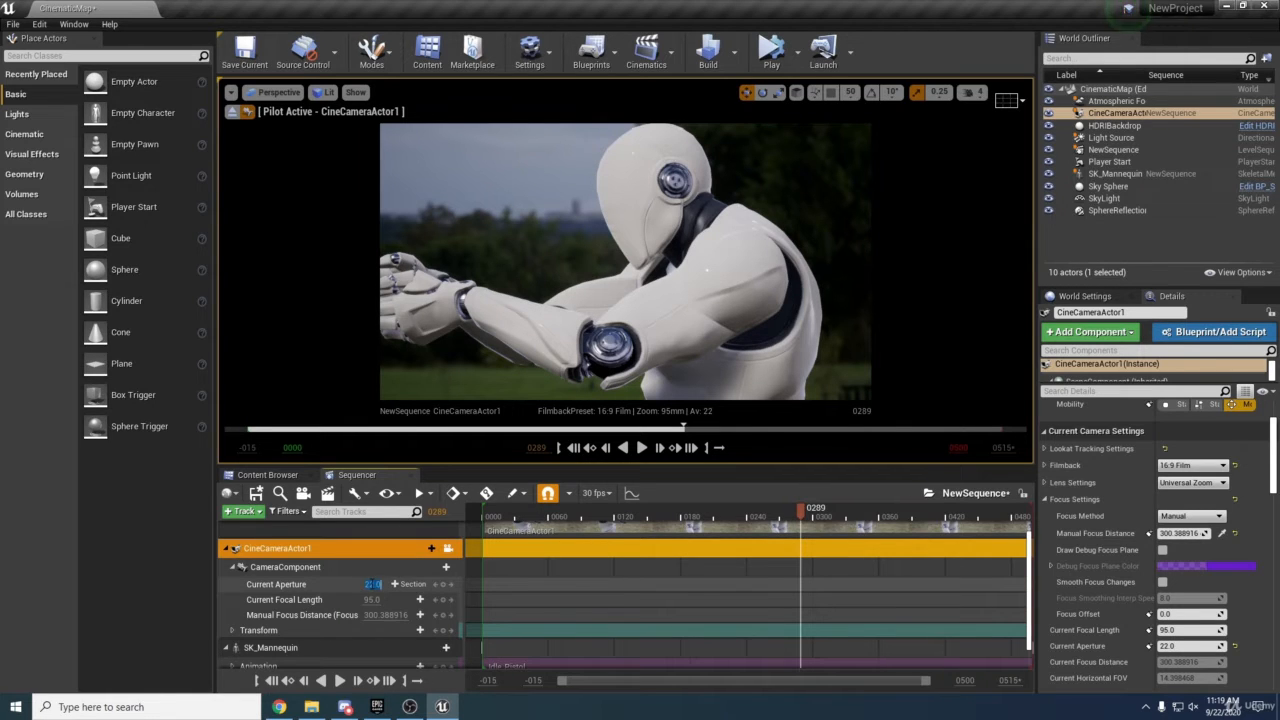
type("4")
key("Return")
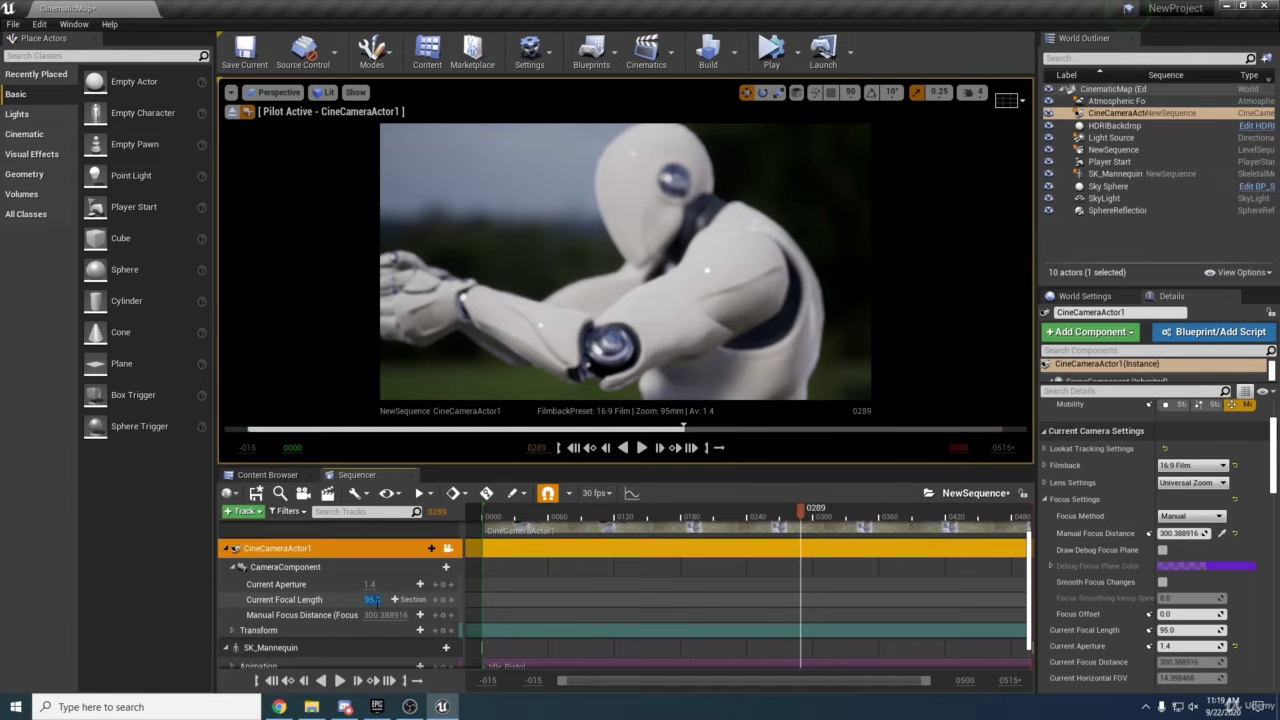
Set the current focal length to 50 mm.
left_click(372, 600)
type("50.")
key("Return")
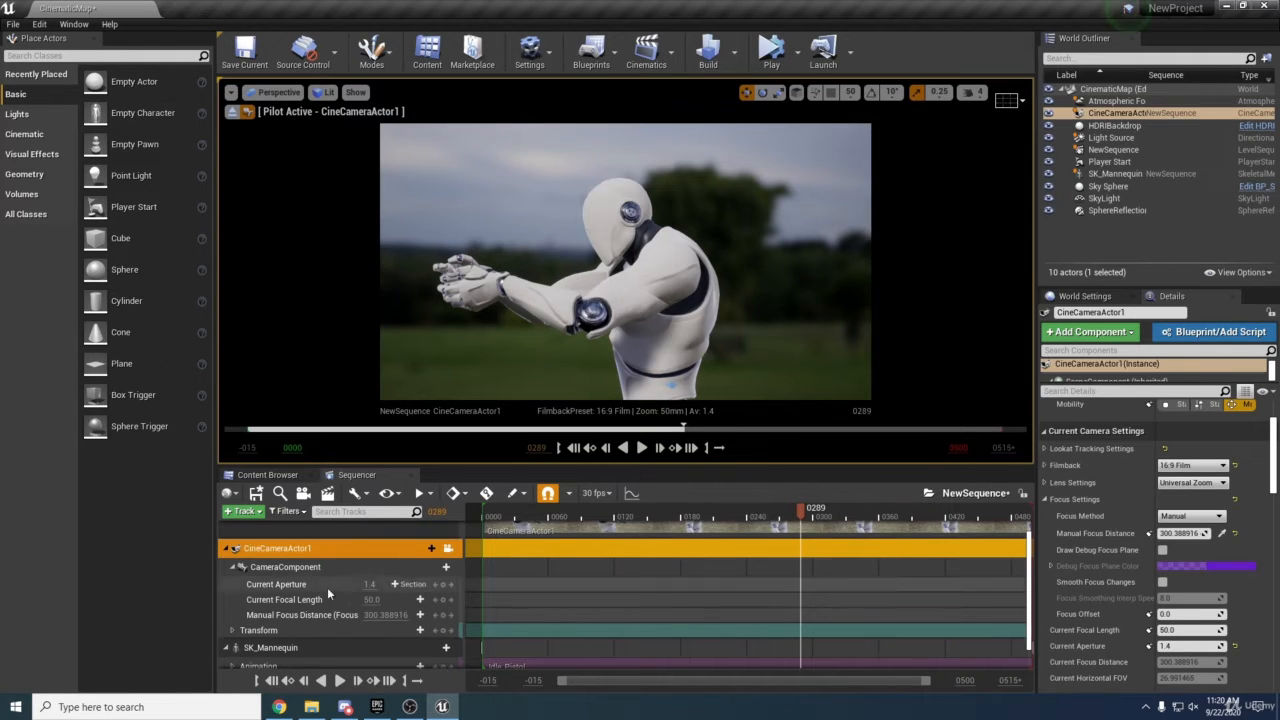
Set the current focal length to 95 mm.
left_click(370, 599)
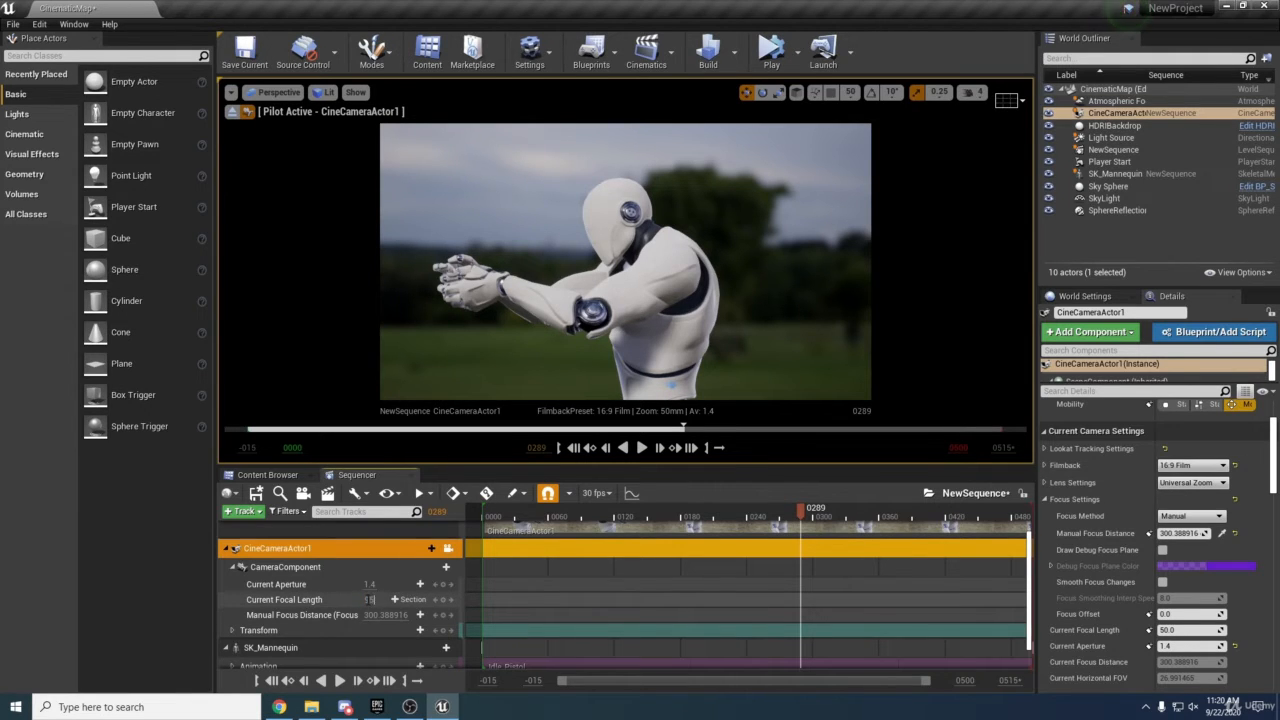
type("95")
key("Return")
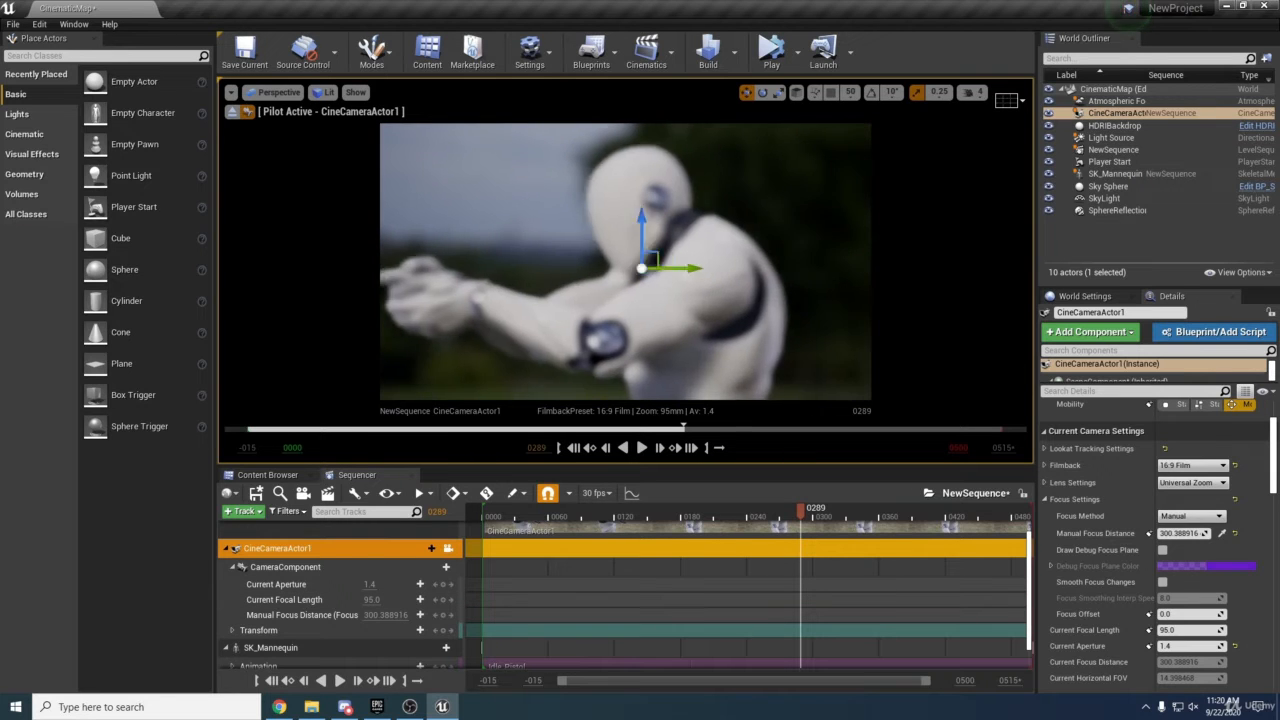
Move the pilot camera back and sideways to reframe the mannequin.
key("s")
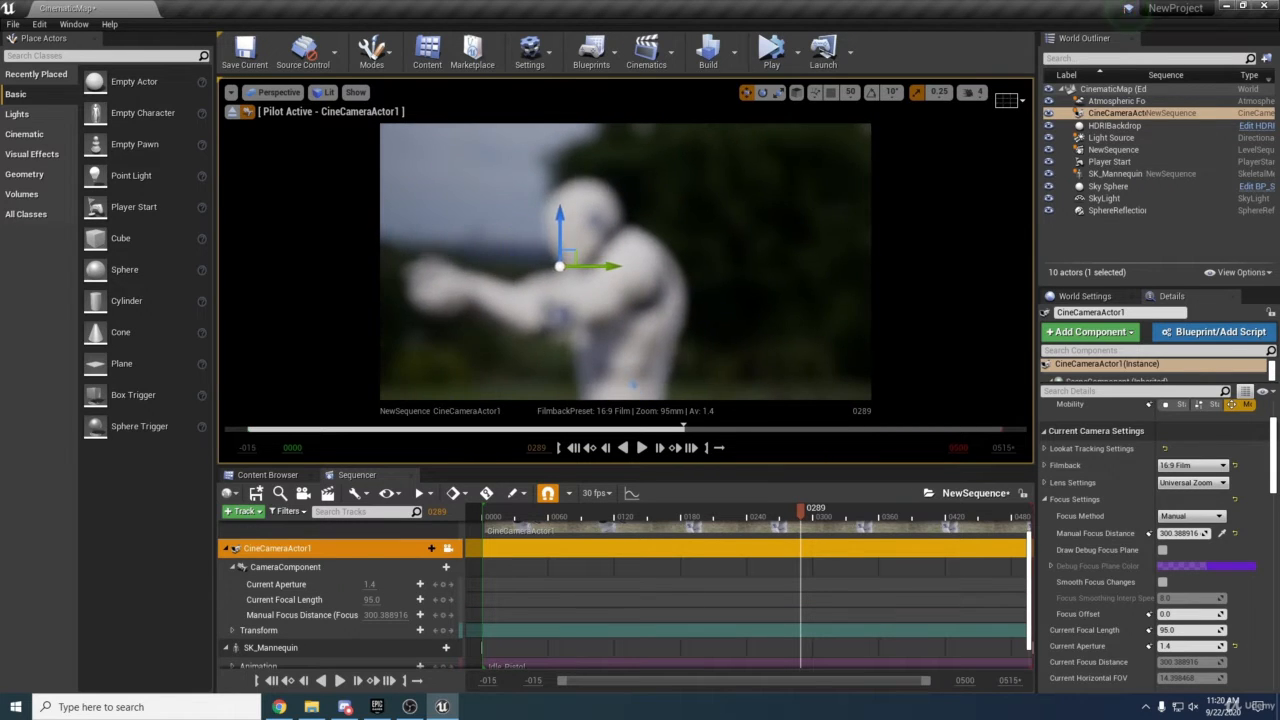
key("a")
key("d")
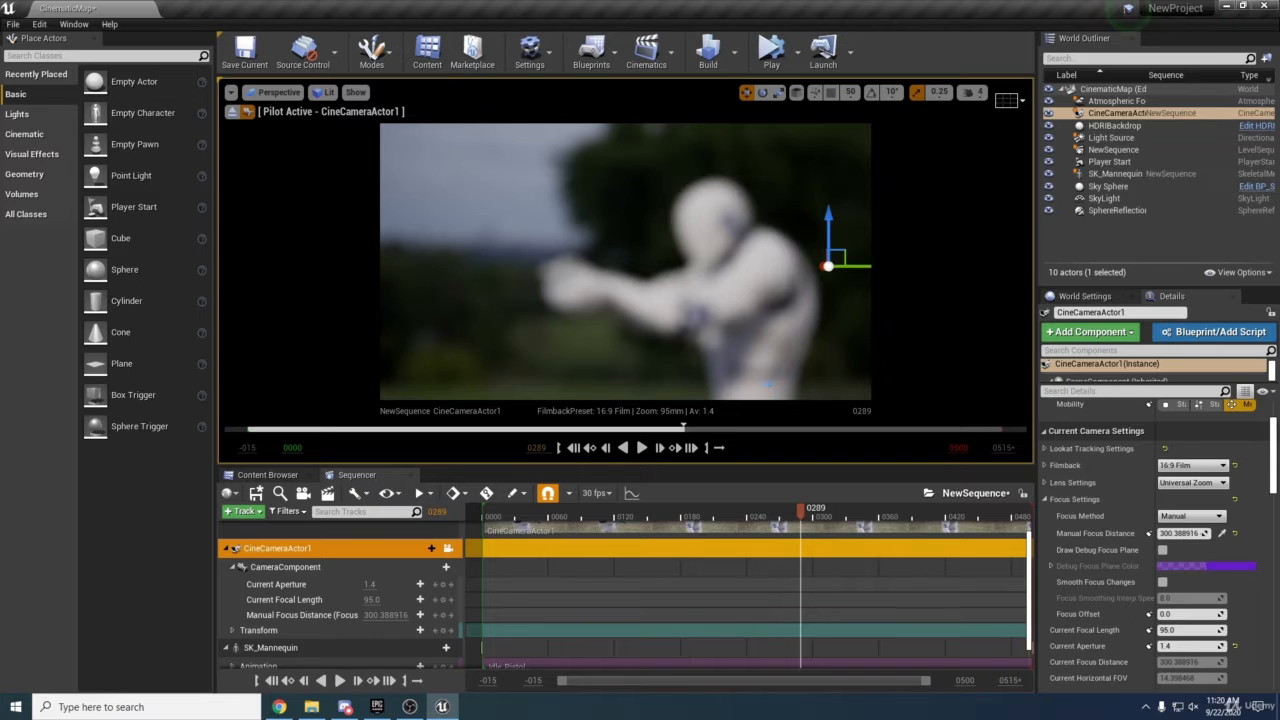
key("a")
key("d")
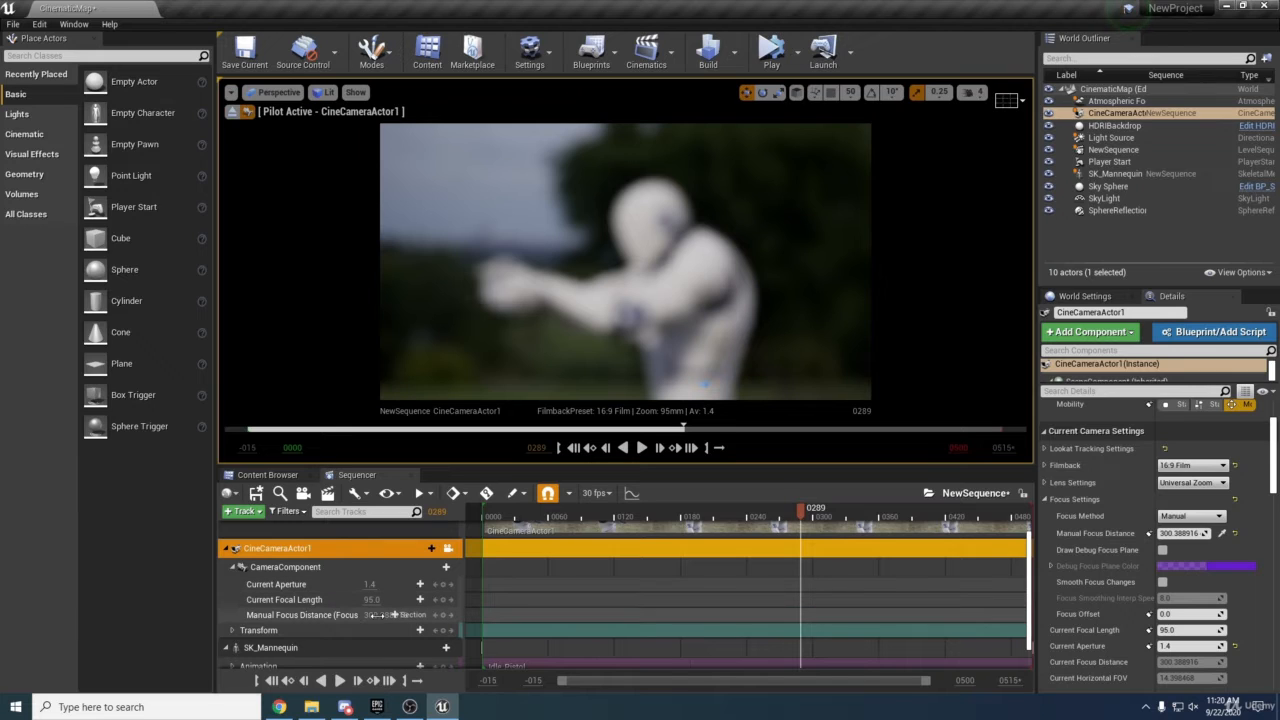
Set the manual focus distance to 350 cm and scrub it up to about 558 cm.
type("0")
key("Return")
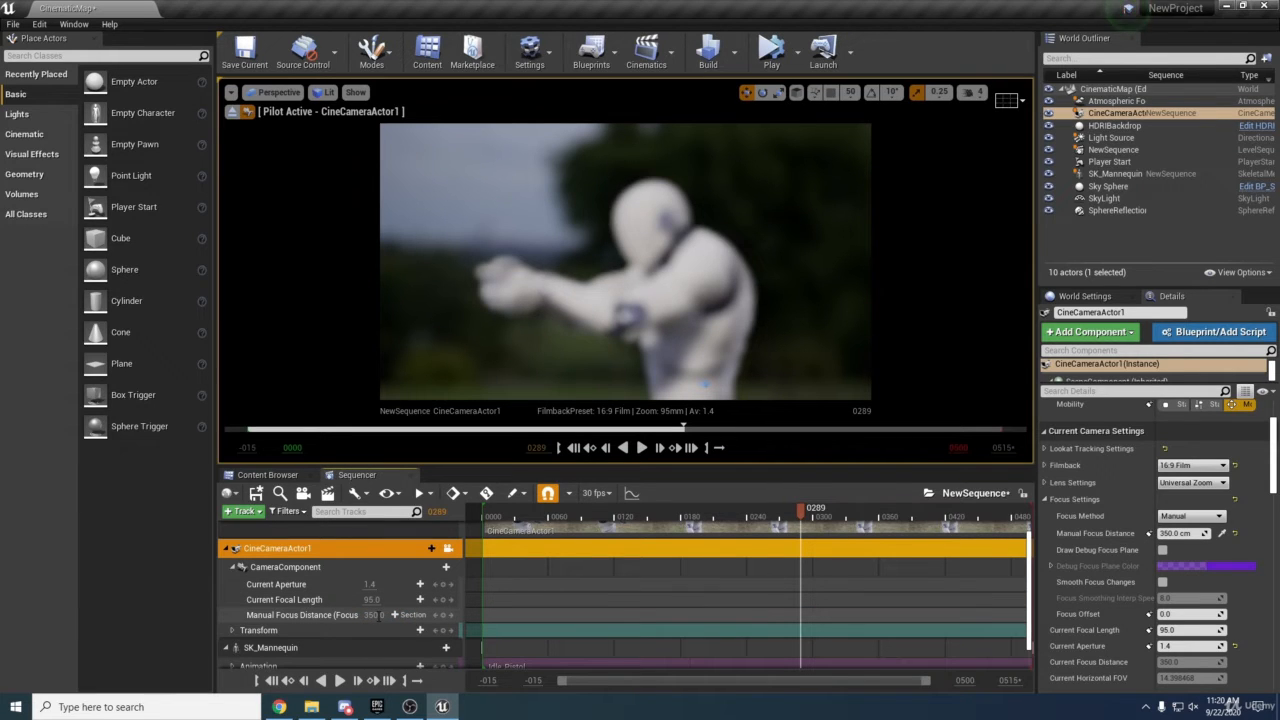
left_click_drag(372, 614, 422, 614)
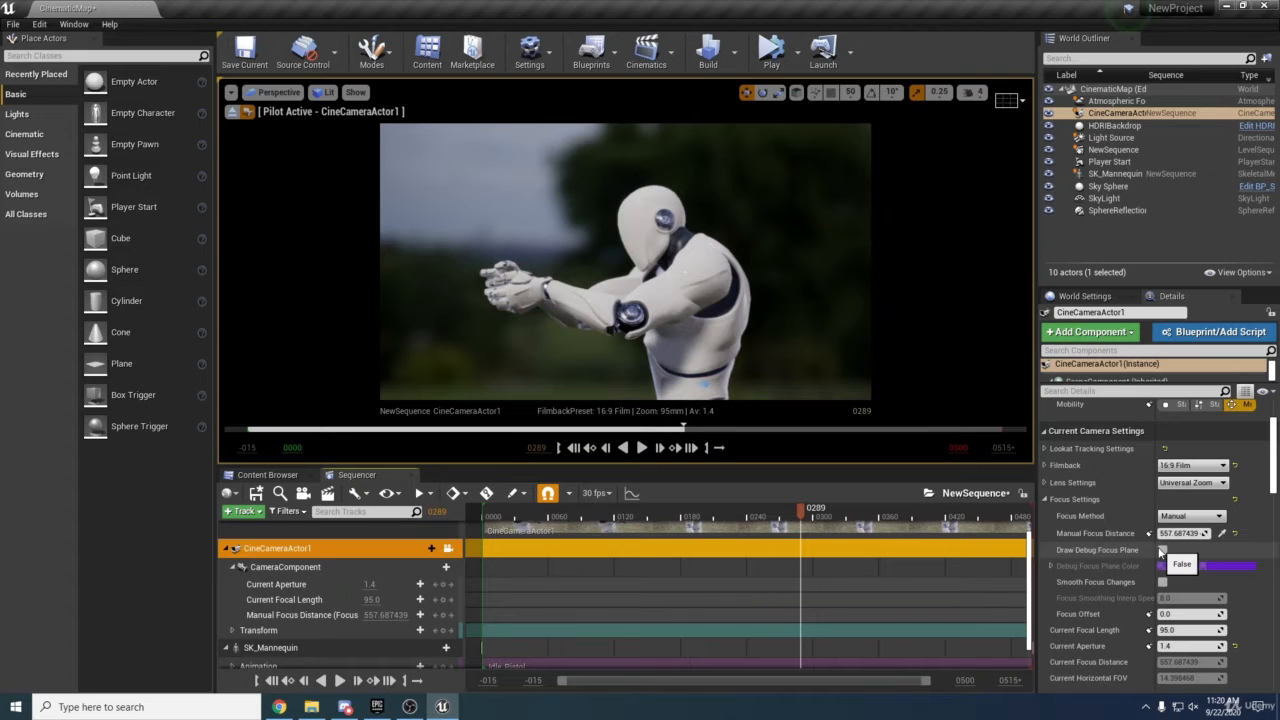
With the debug focus plane shown, fine-tune the manual focus distance to about 597 cm and hide the plane.
left_click(1161, 550)
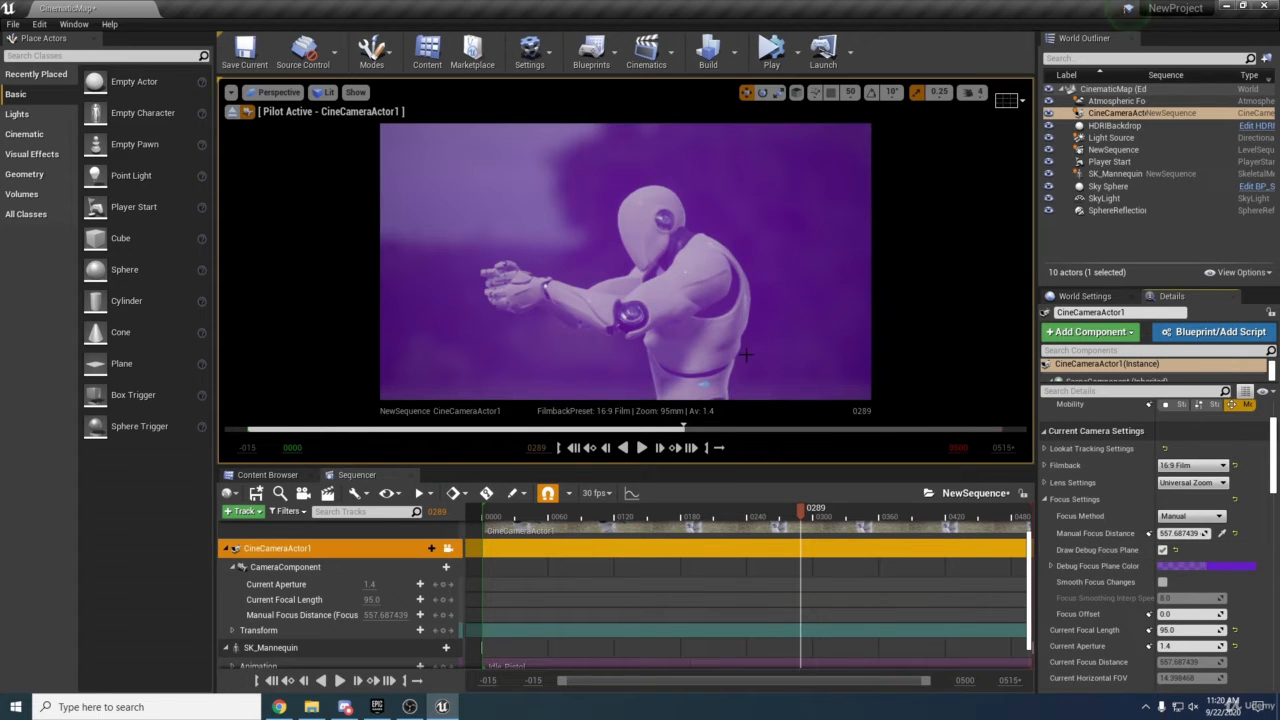
left_click_drag(375, 614, 410, 614)
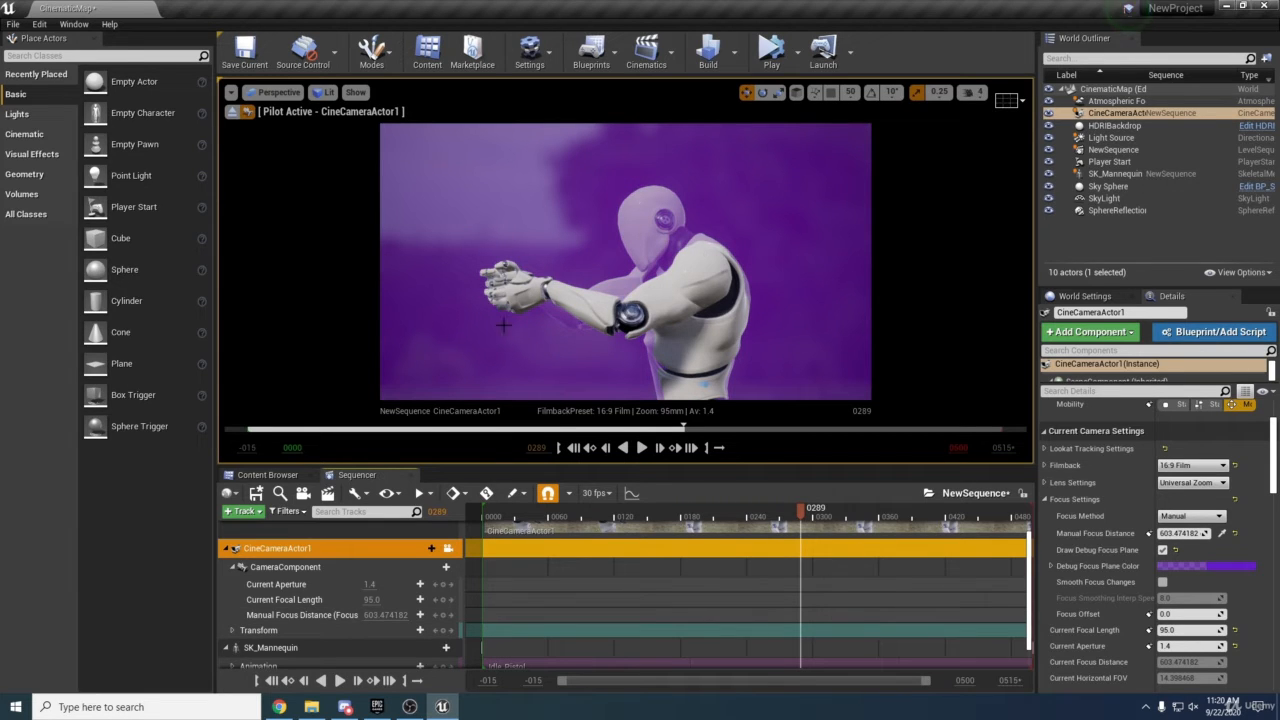
left_click_drag(375, 614, 374, 614)
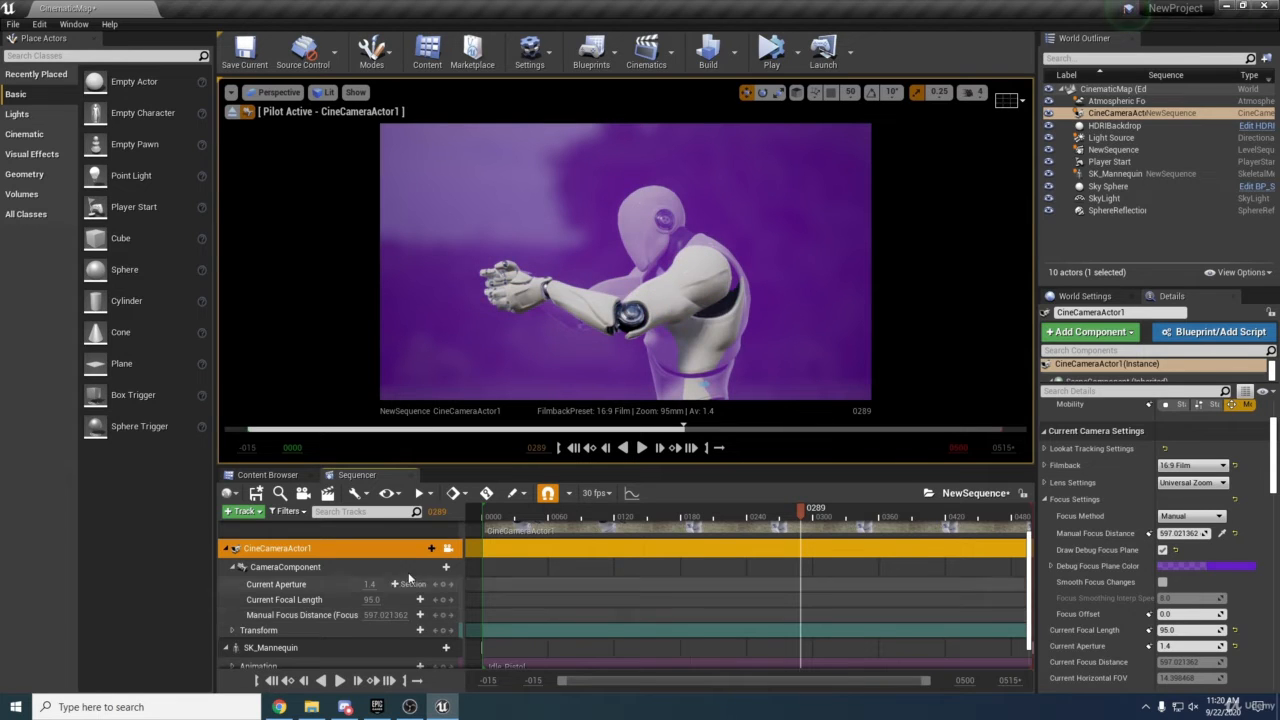
left_click(1162, 550)
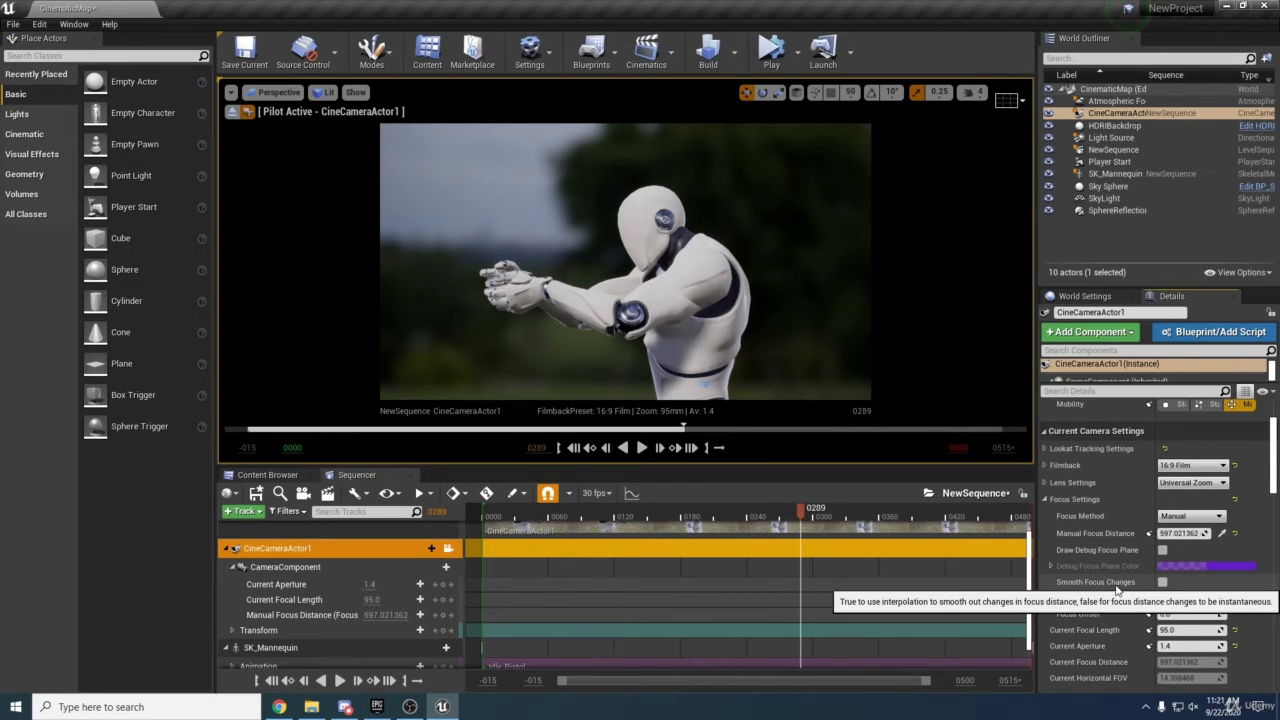
left_click(1162, 582)
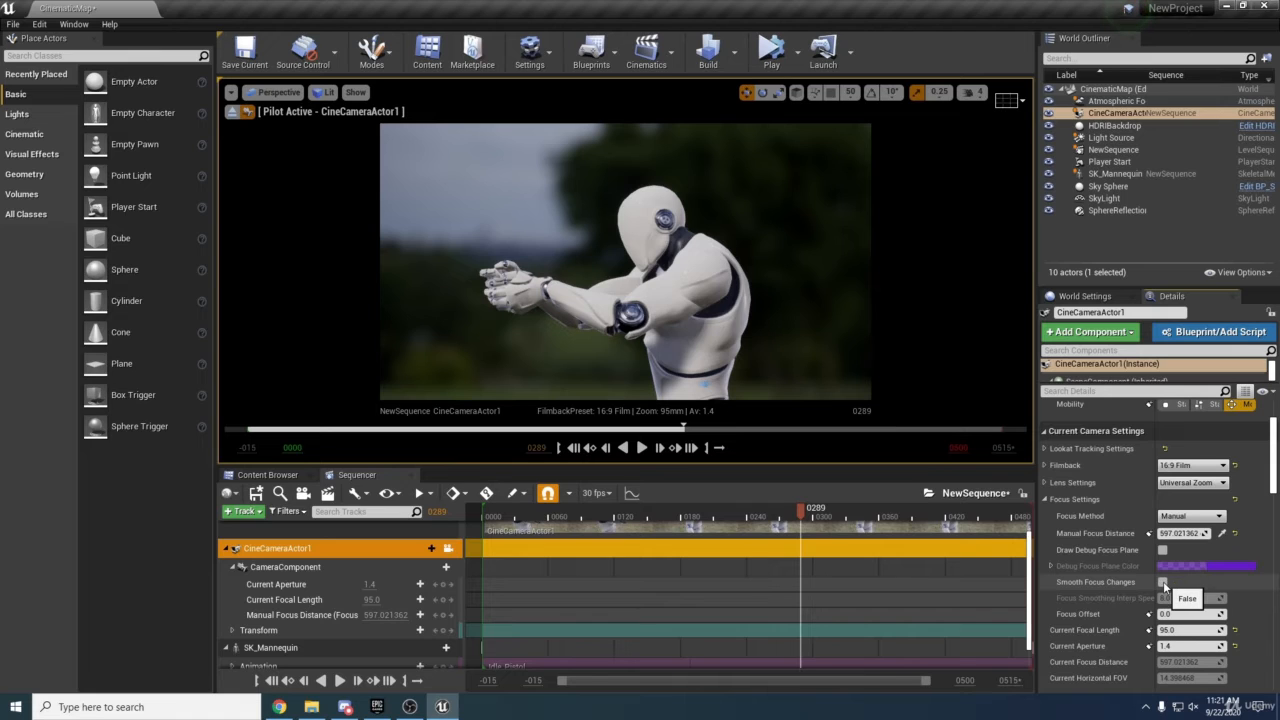
left_click(1162, 582)
scroll(1164, 582, "down", 2)
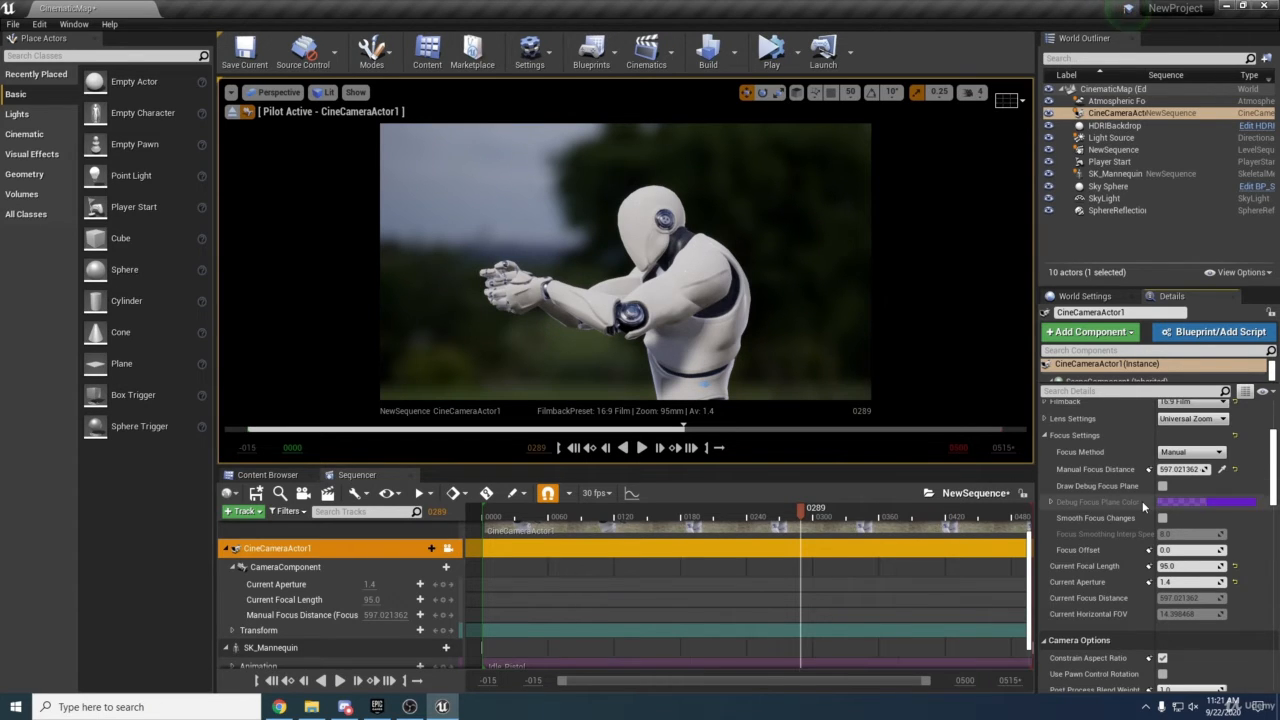
scroll(1097, 505, "up", 3)
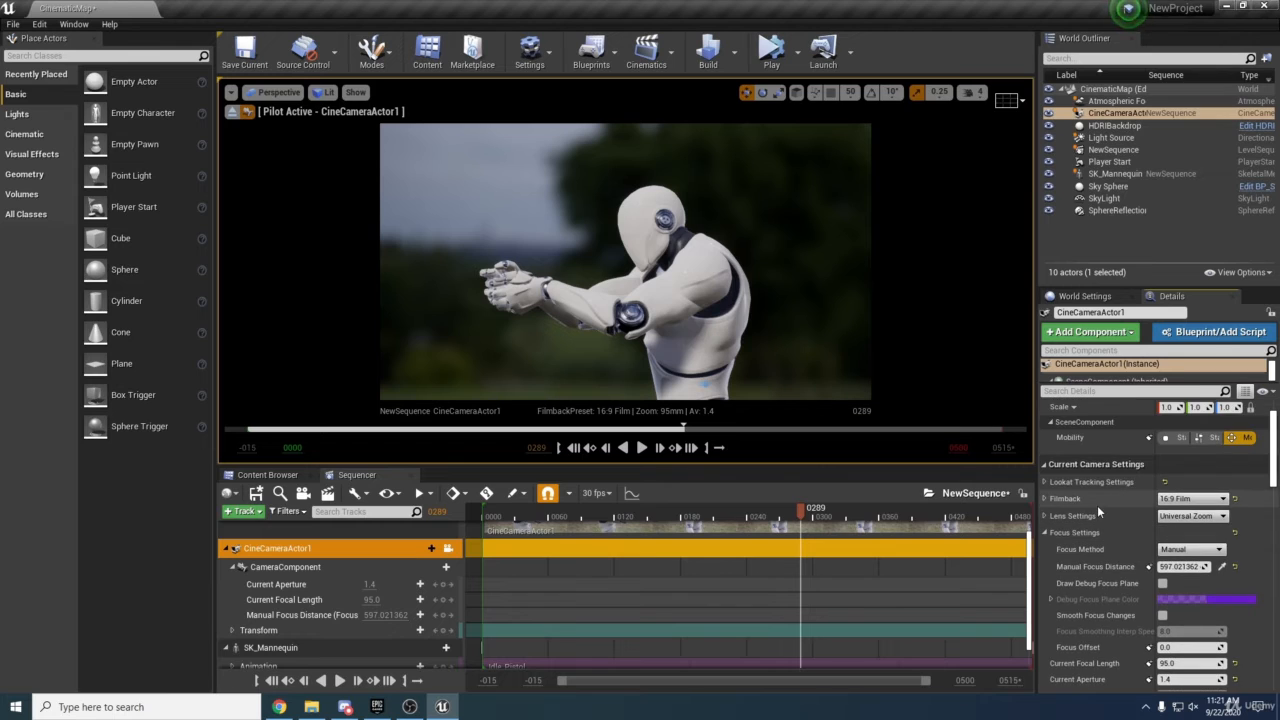
Enable look-at tracking, pick SK_Mannequin as the actor to track, and raise the relative Z offset.
left_click(1041, 481)
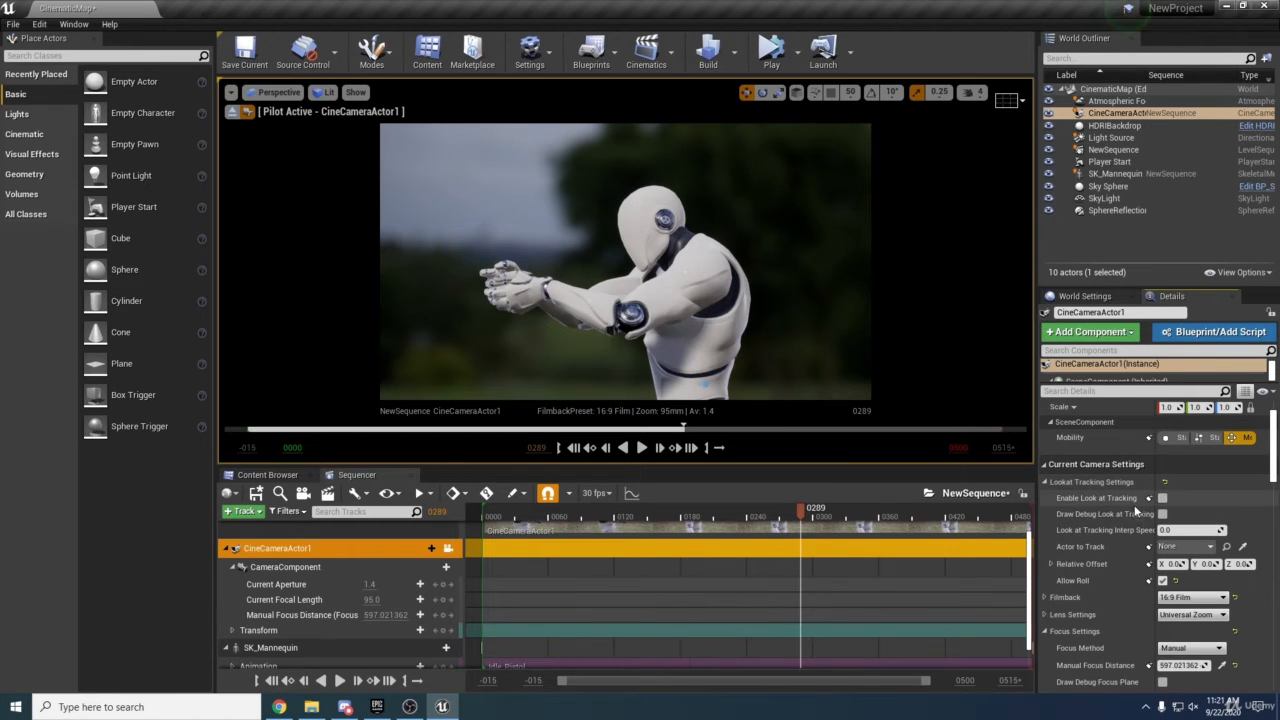
left_click(1162, 497)
left_click(1243, 546)
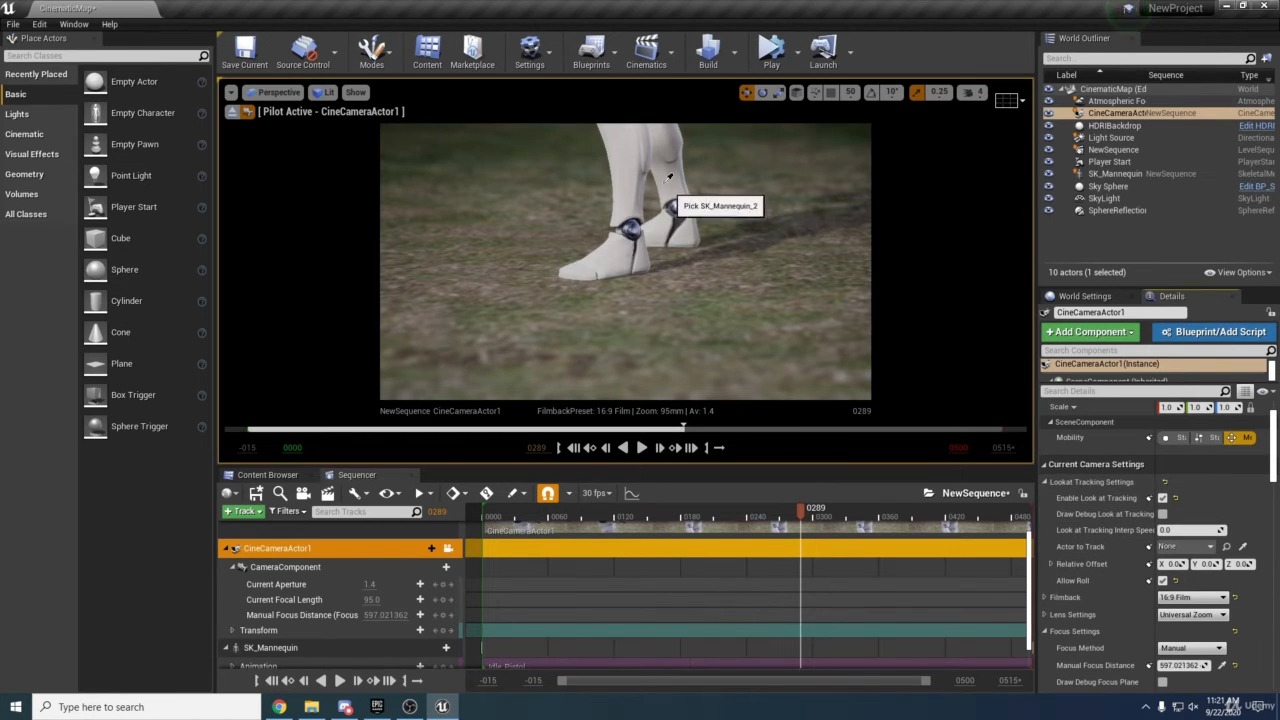
left_click(622, 176)
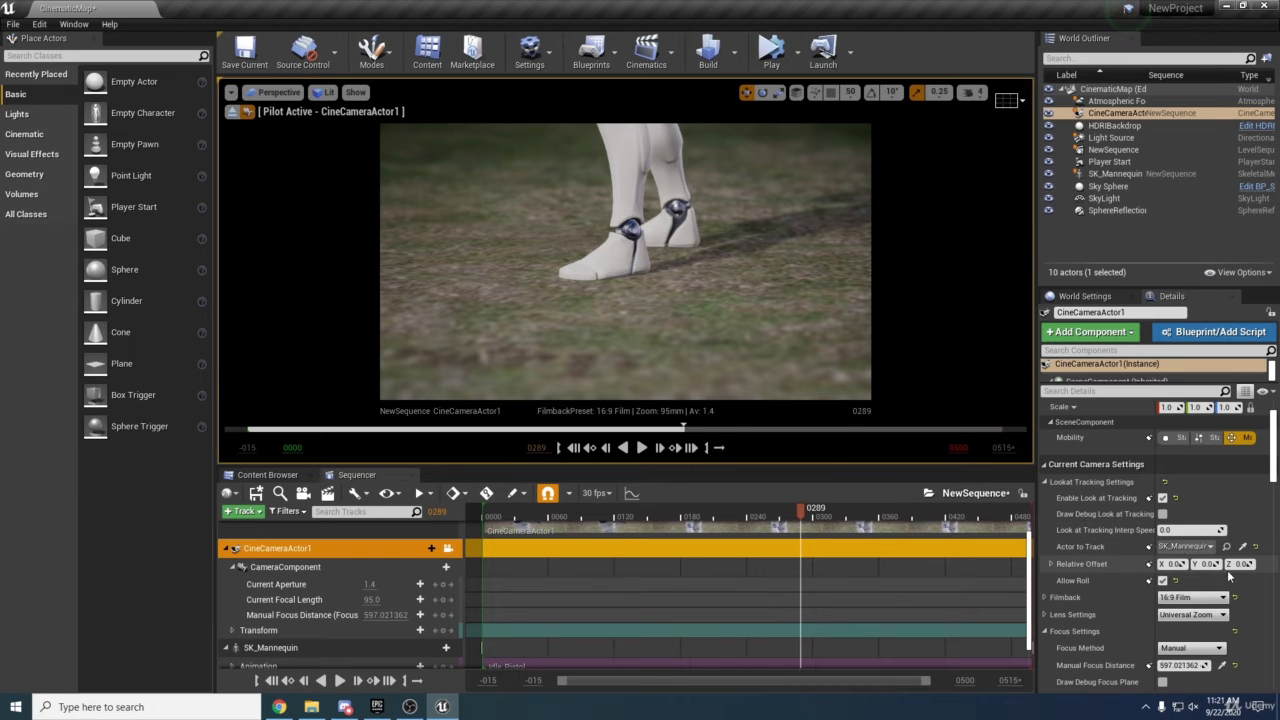
mouse_move(1232, 566)
left_mouse_down()
mouse_move(1274, 566)
mouse_move(1256, 566)
left_mouse_up()
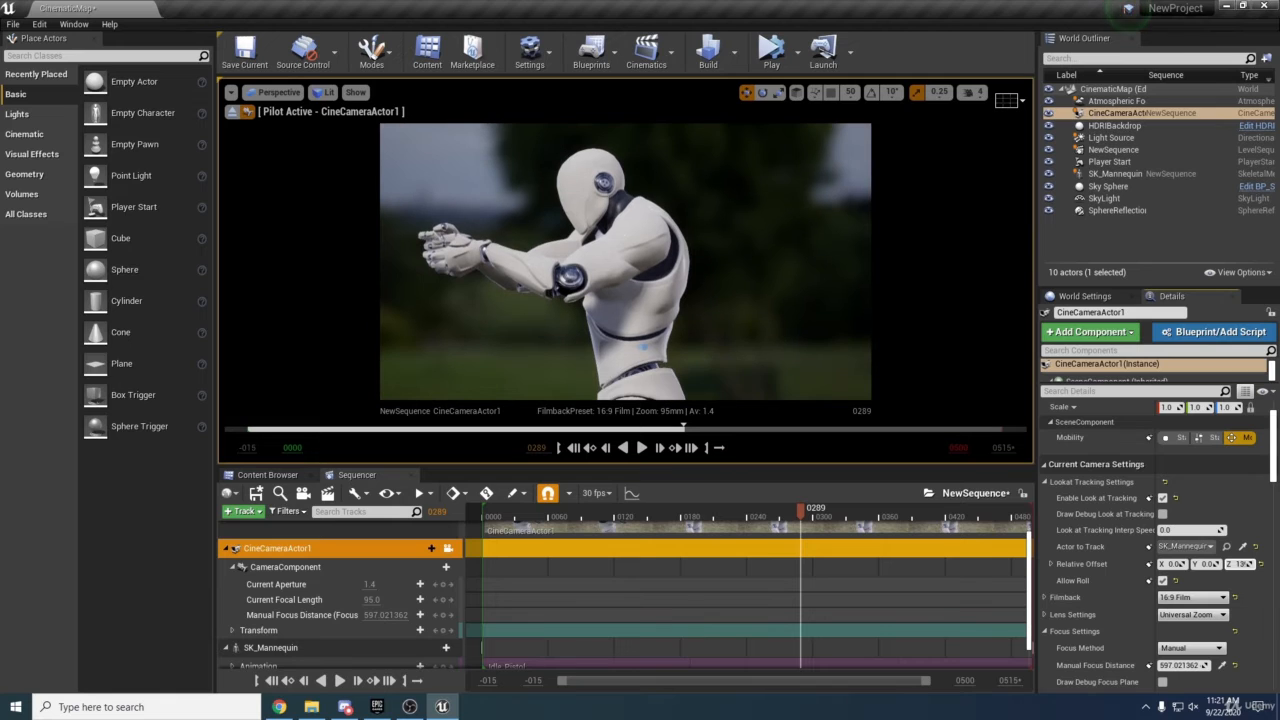
Drag the gizmo in the viewport to move the tracked target and test the look-at tracking.
scroll(640, 300, "down", 5)
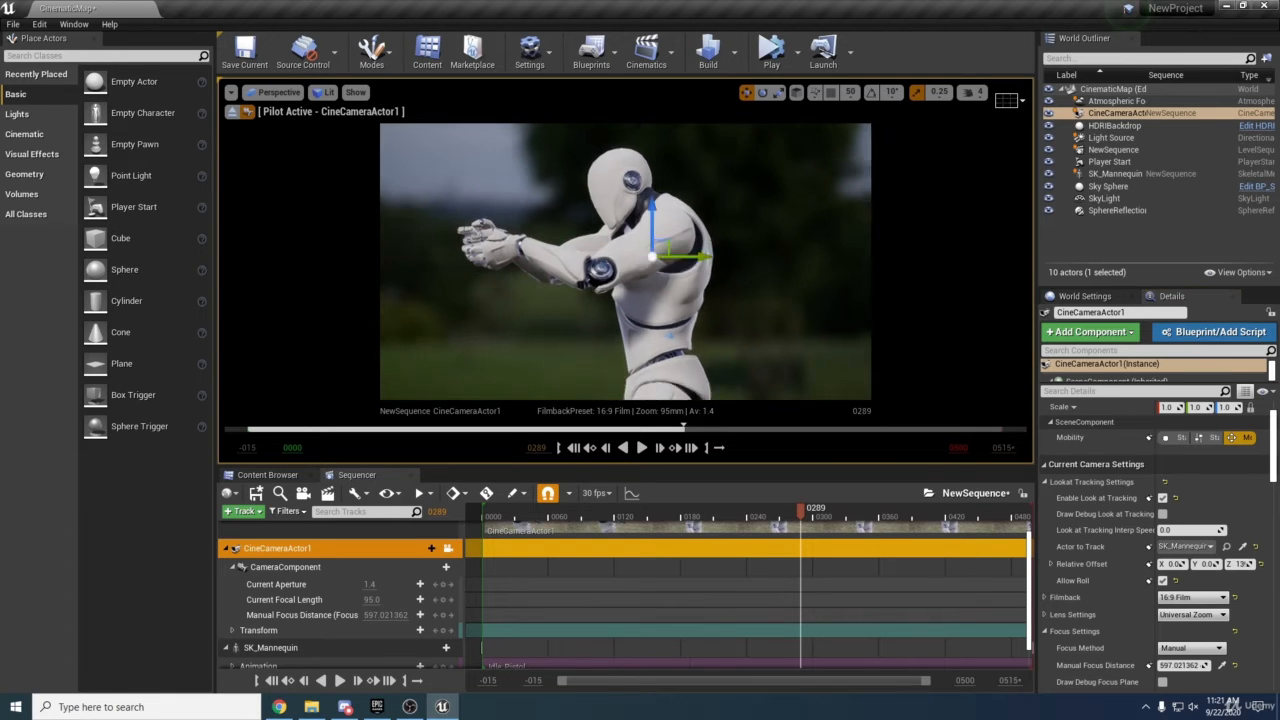
right_click_drag(640, 270, 657, 315)
right_click_drag(827, 395, 827, 395)
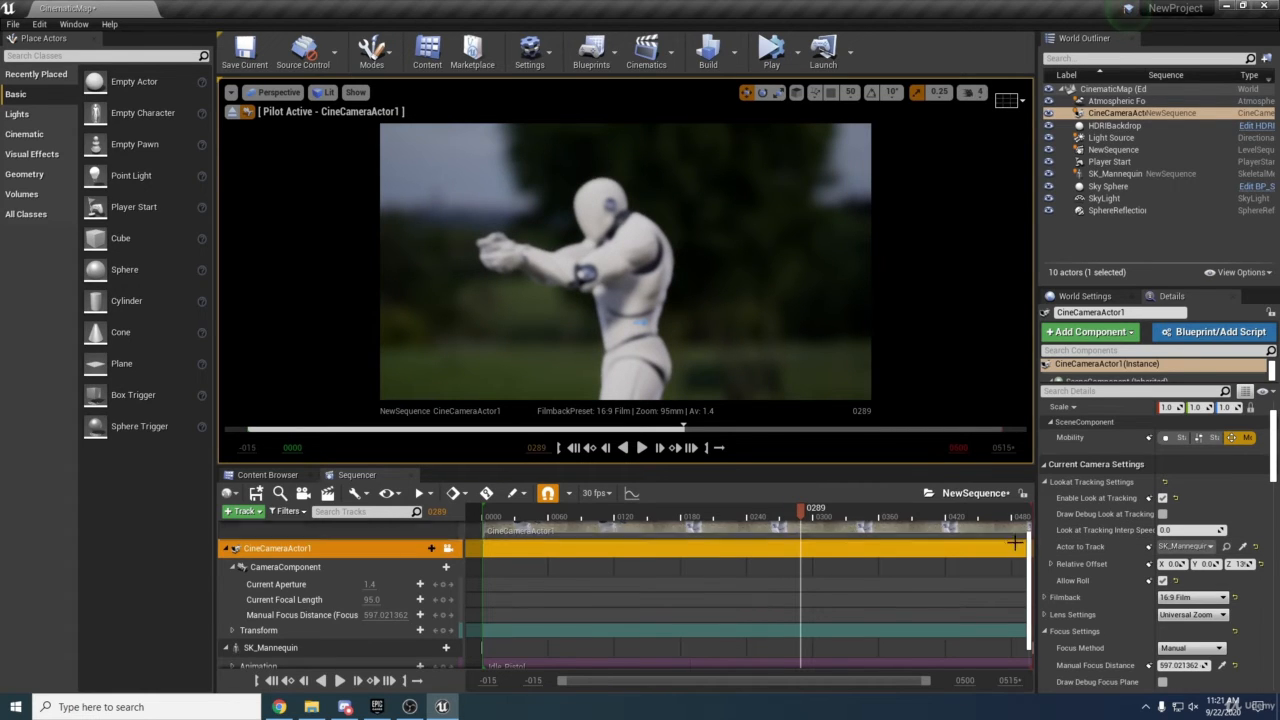
Switch the focus method to Tracking and pick SK_Mannequin in the viewport as the actor to track.
scroll(1082, 555, "down", 1)
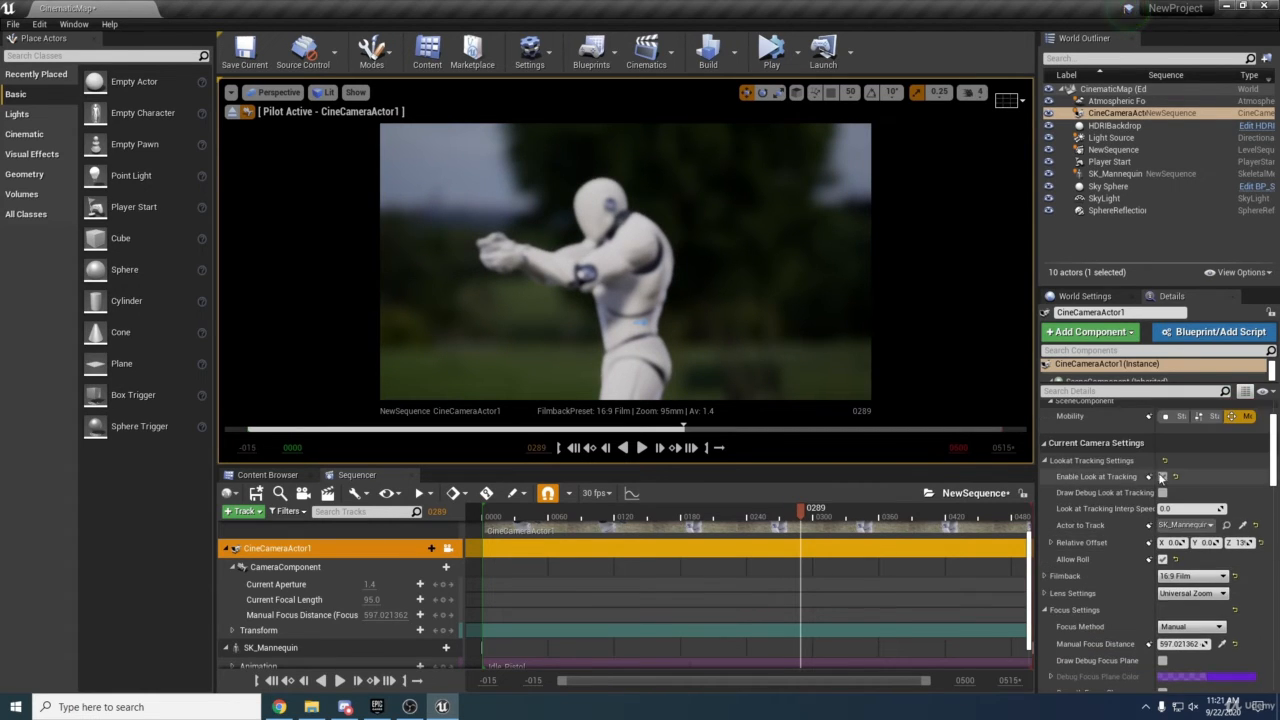
left_click(1058, 461)
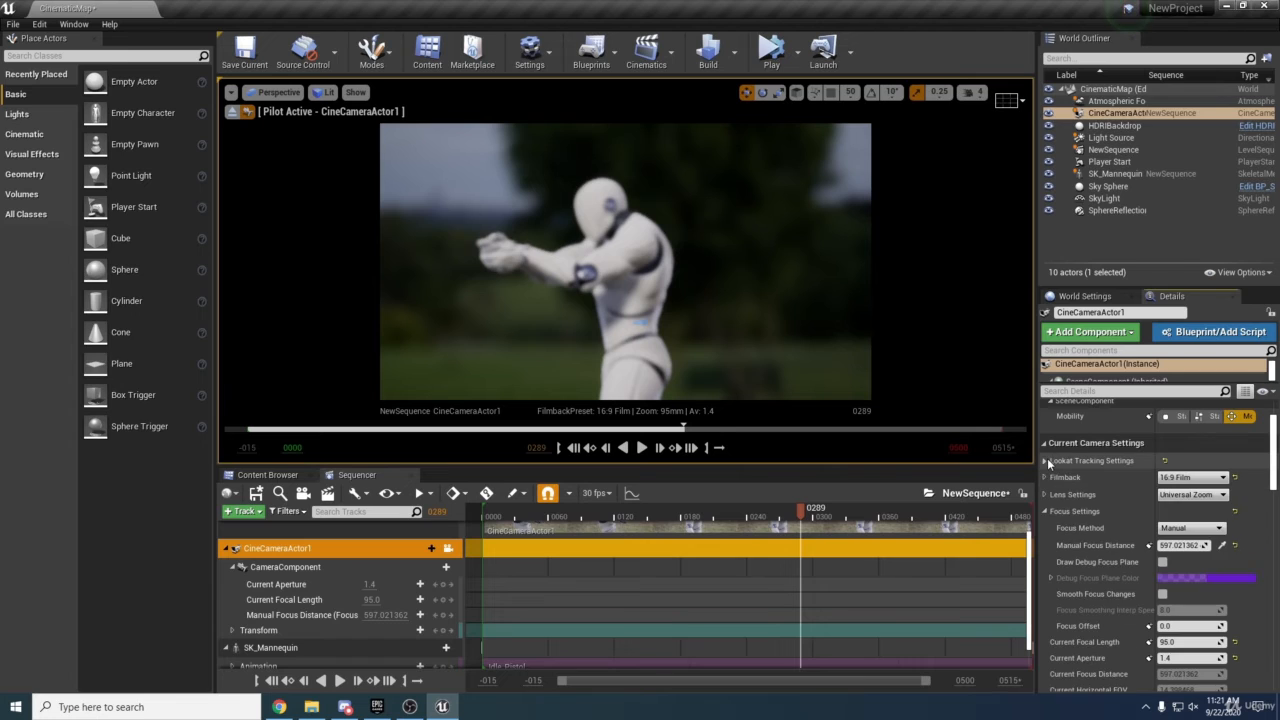
left_click(1190, 528)
left_click(1181, 558)
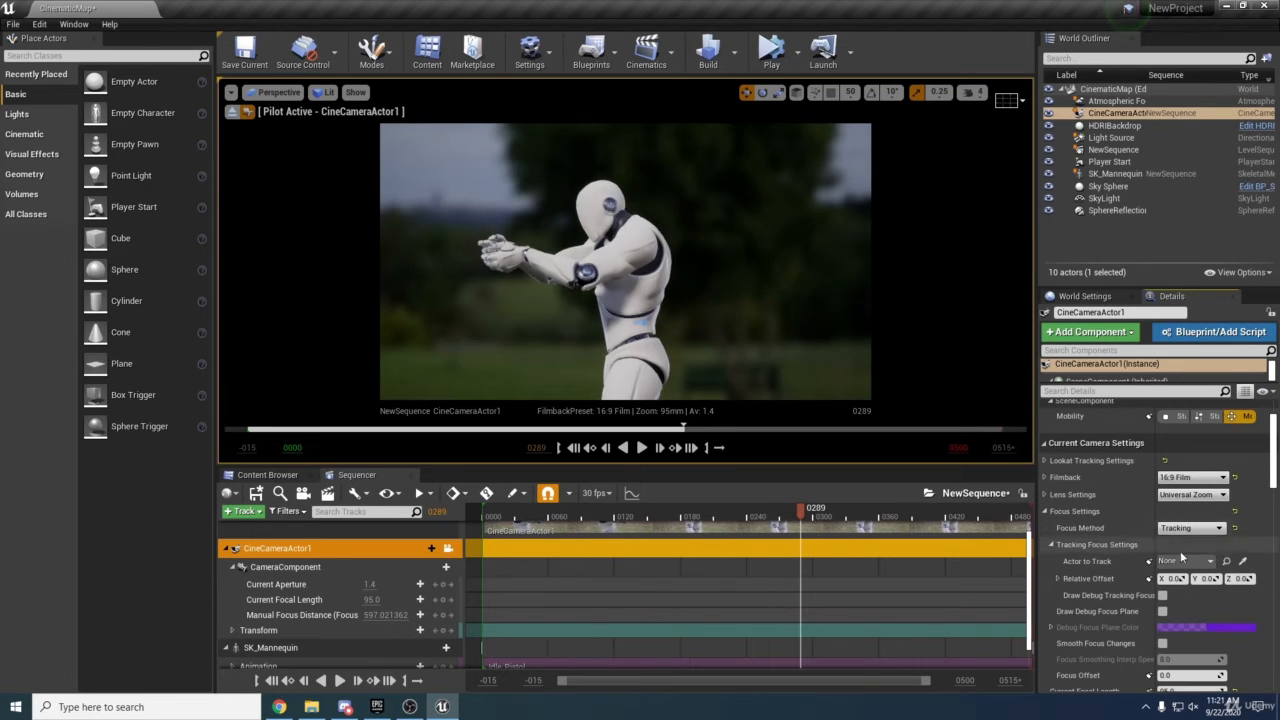
left_click(1242, 561)
left_click(640, 297)
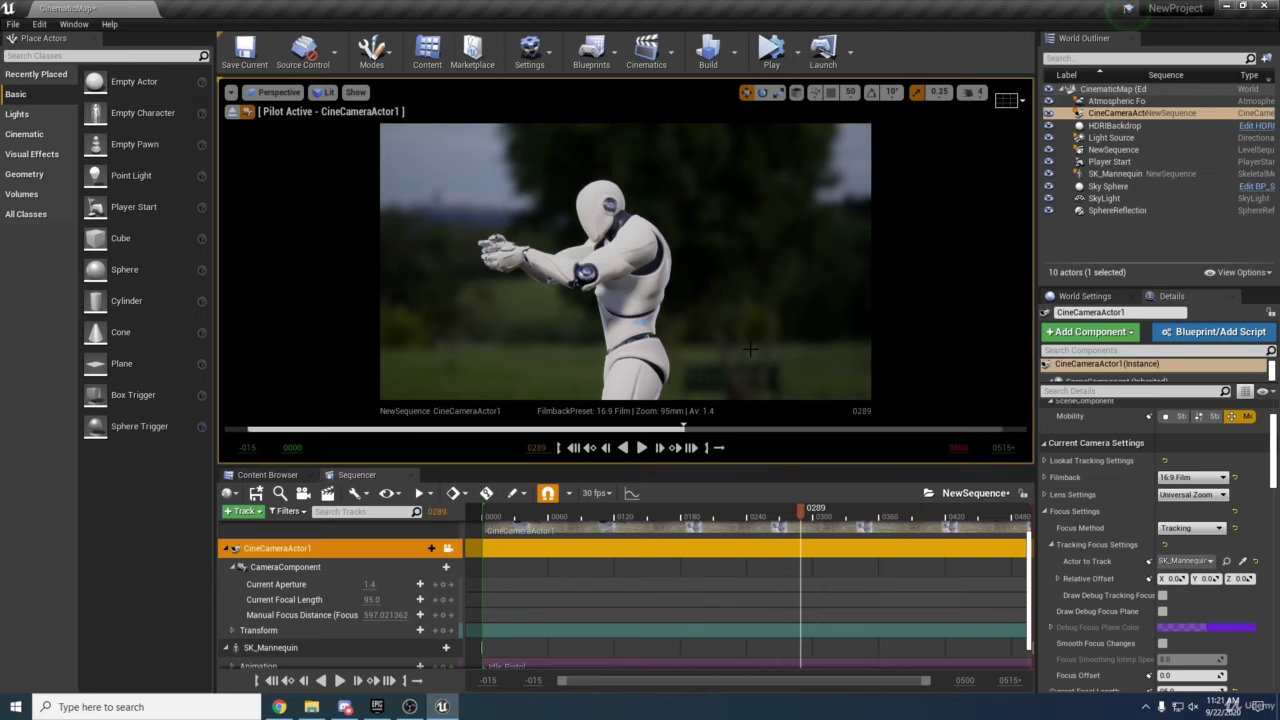
Move the pilot camera in close to the mannequin's head to check the tracking focus.
mouse_move(930, 425)
right_mouse_down()
mouse_move(930, 485)
mouse_move(926, 423)
right_mouse_up()
key("w")
key("s")
key("s")
key("w")
key("w")
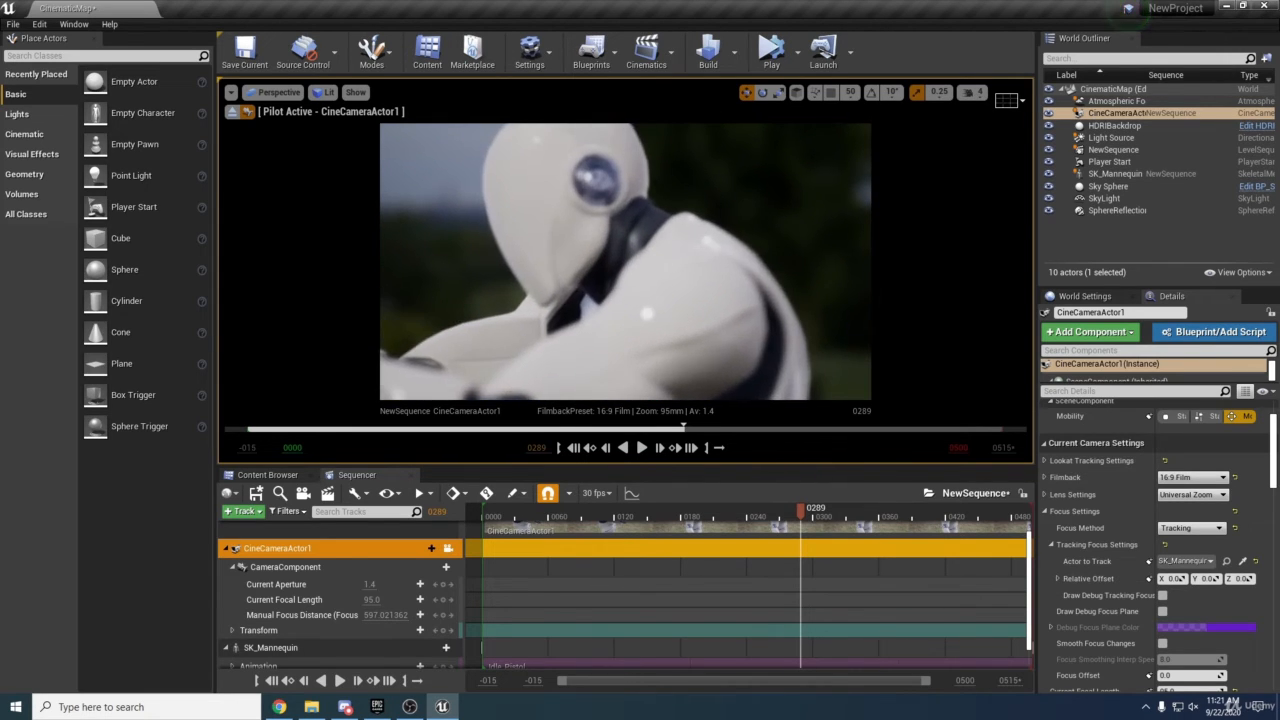
Pull the pilot camera back from the mannequin and switch the focus method to Manual.
right_click_drag(671, 275, 675, 396)
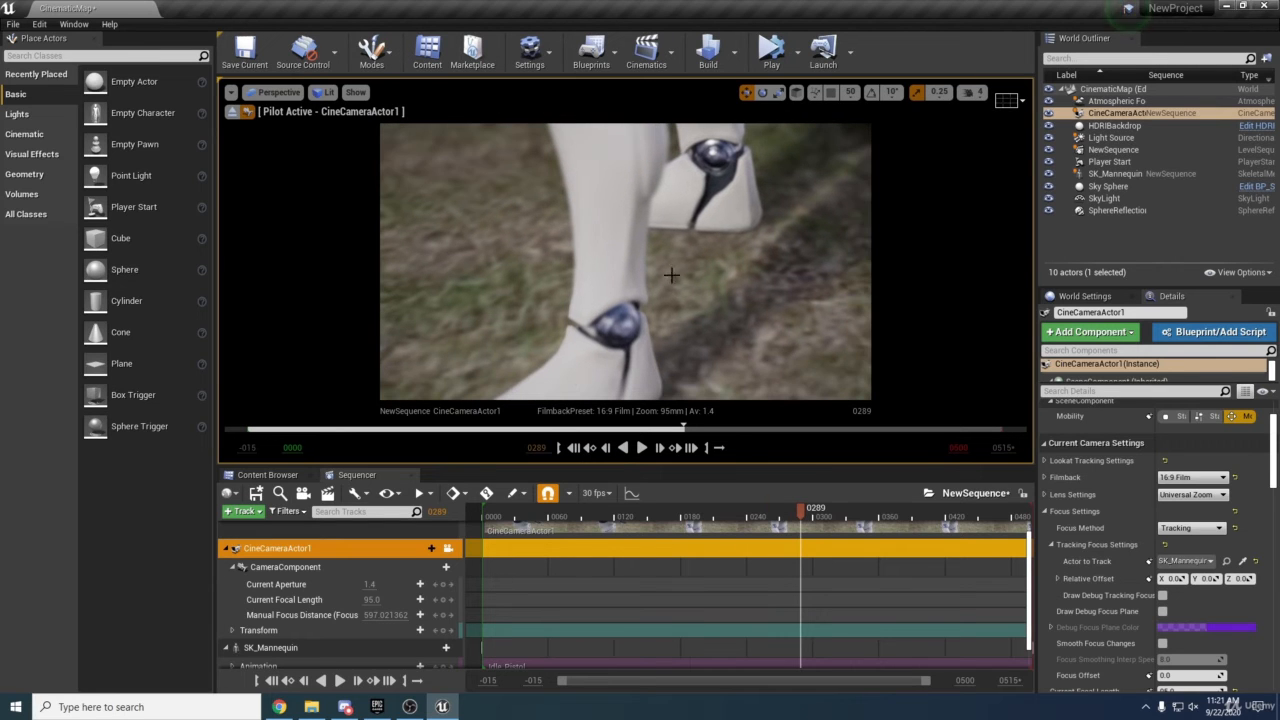
right_click_drag(672, 305, 680, 185)
key("s")
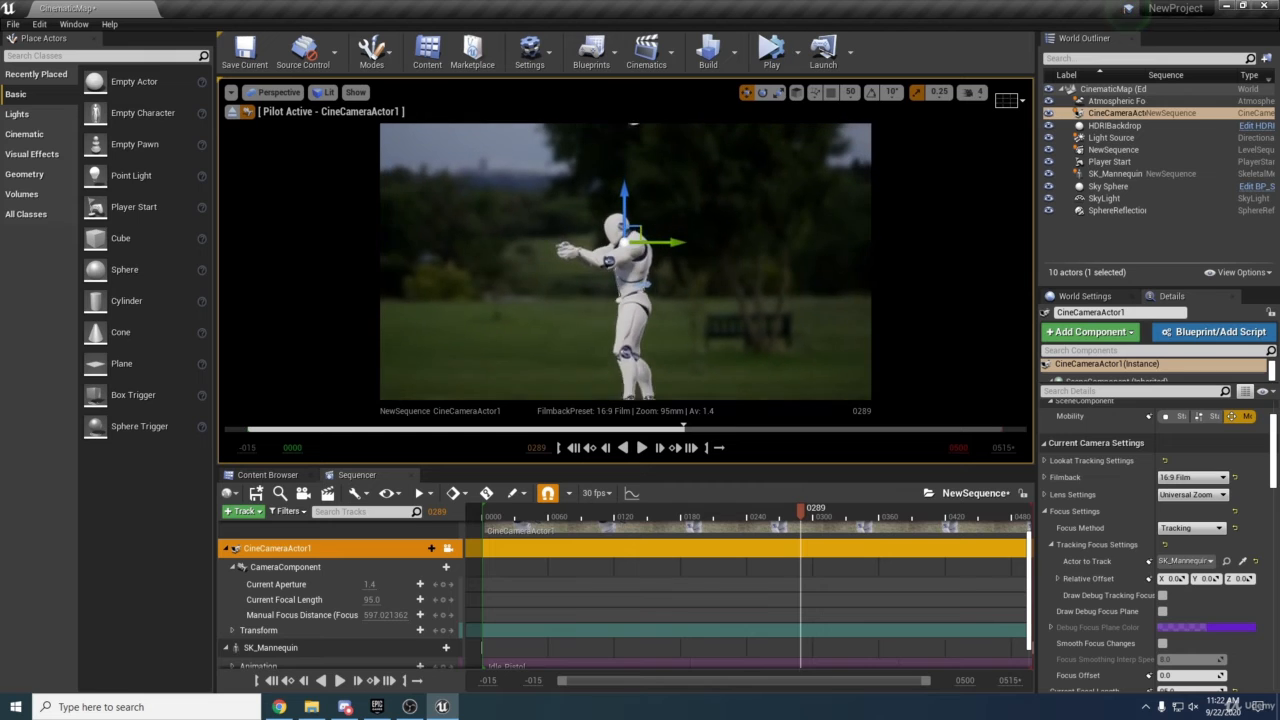
key("w")
right_click_drag(675, 290, 700, 280)
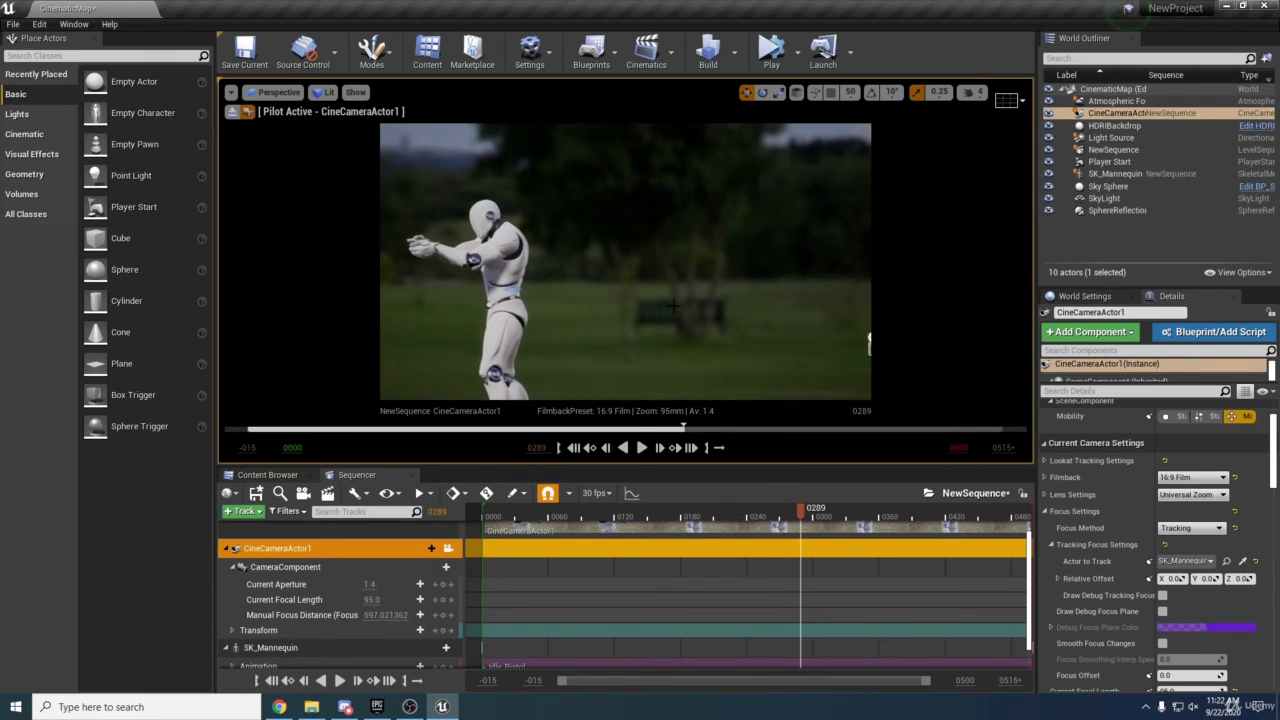
left_click(1190, 528)
left_click(1171, 548)
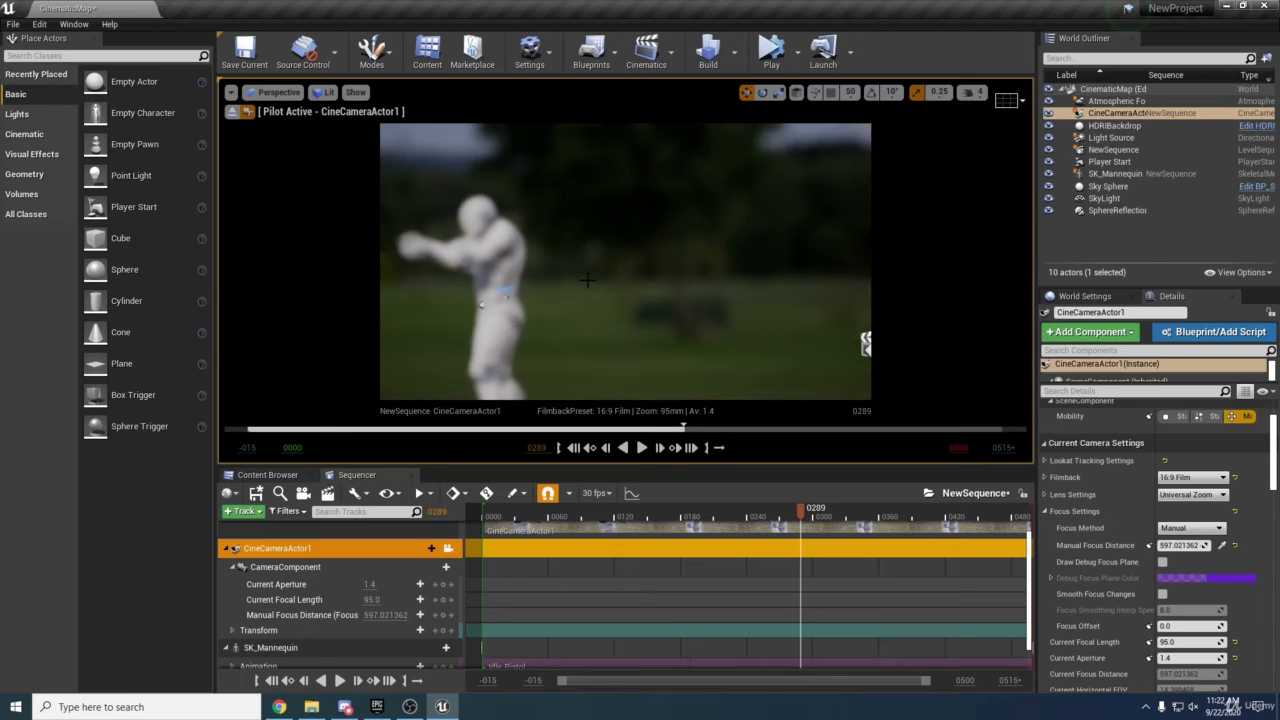
Move the camera closer, keep the focus method on Manual, and enable Draw Debug Focus Plane.
key("w")
right_click_drag(680, 290, 680, 288)
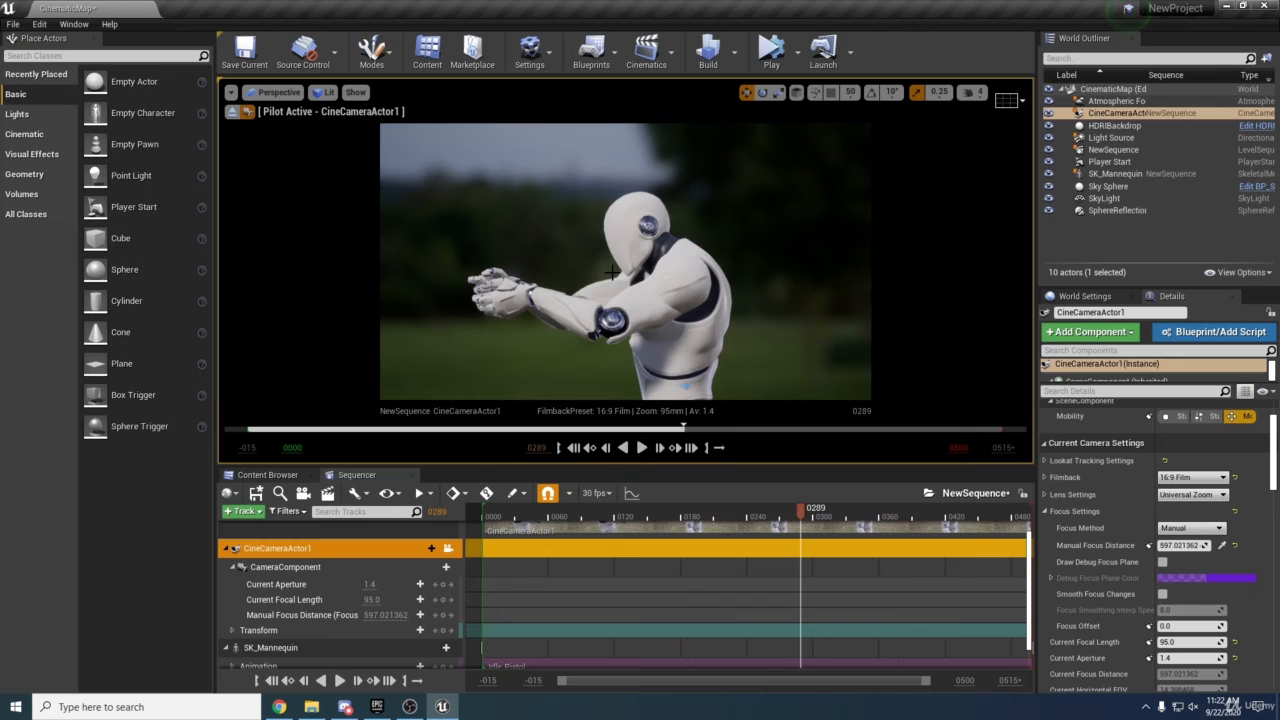
left_click(1190, 528)
left_click(1172, 548)
left_click(1162, 562)
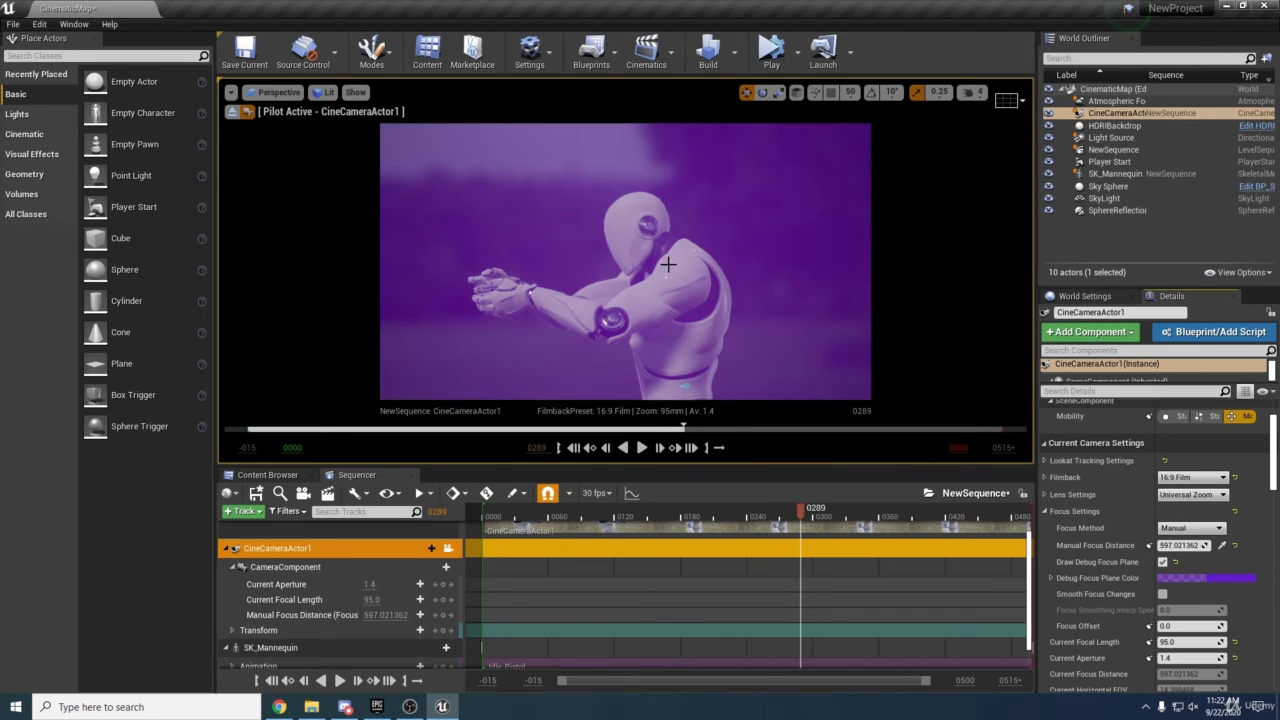
Switch the focus method to Tracking and move the pilot camera around the mannequin to check the debug focus plane.
left_click(1190, 528)
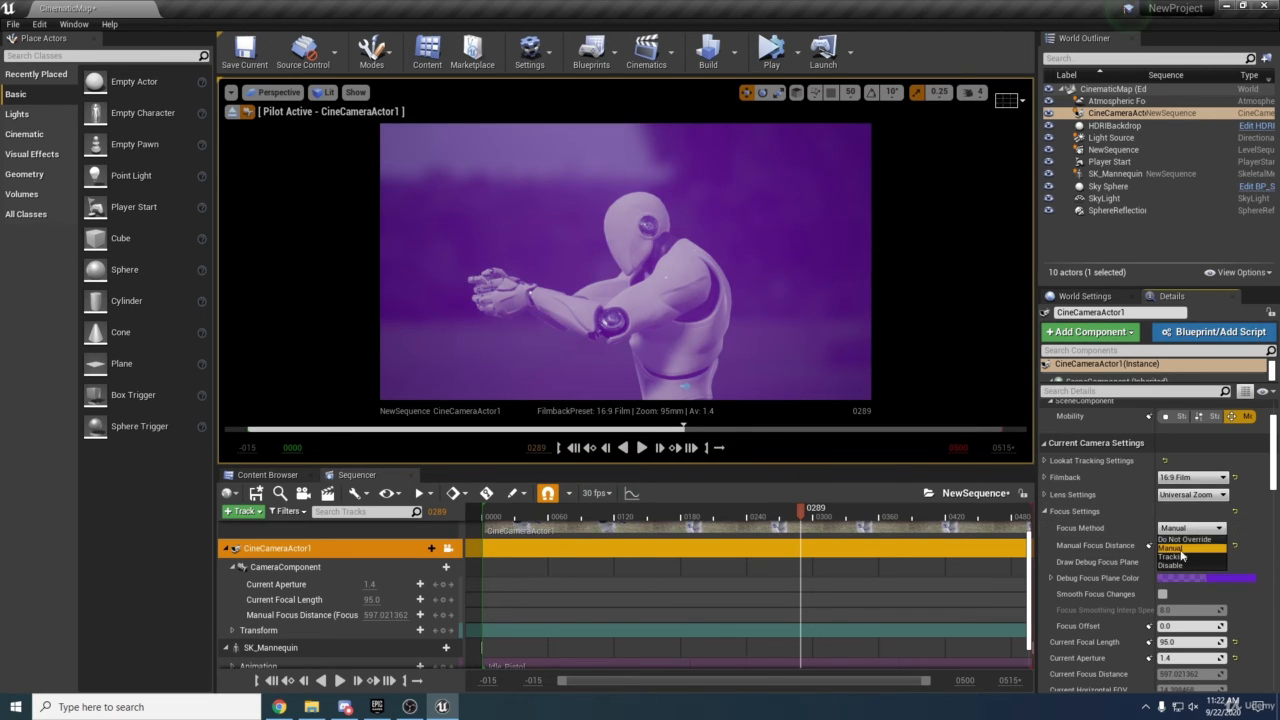
left_click(1178, 563)
key("s")
right_click_drag(708, 268, 706, 262)
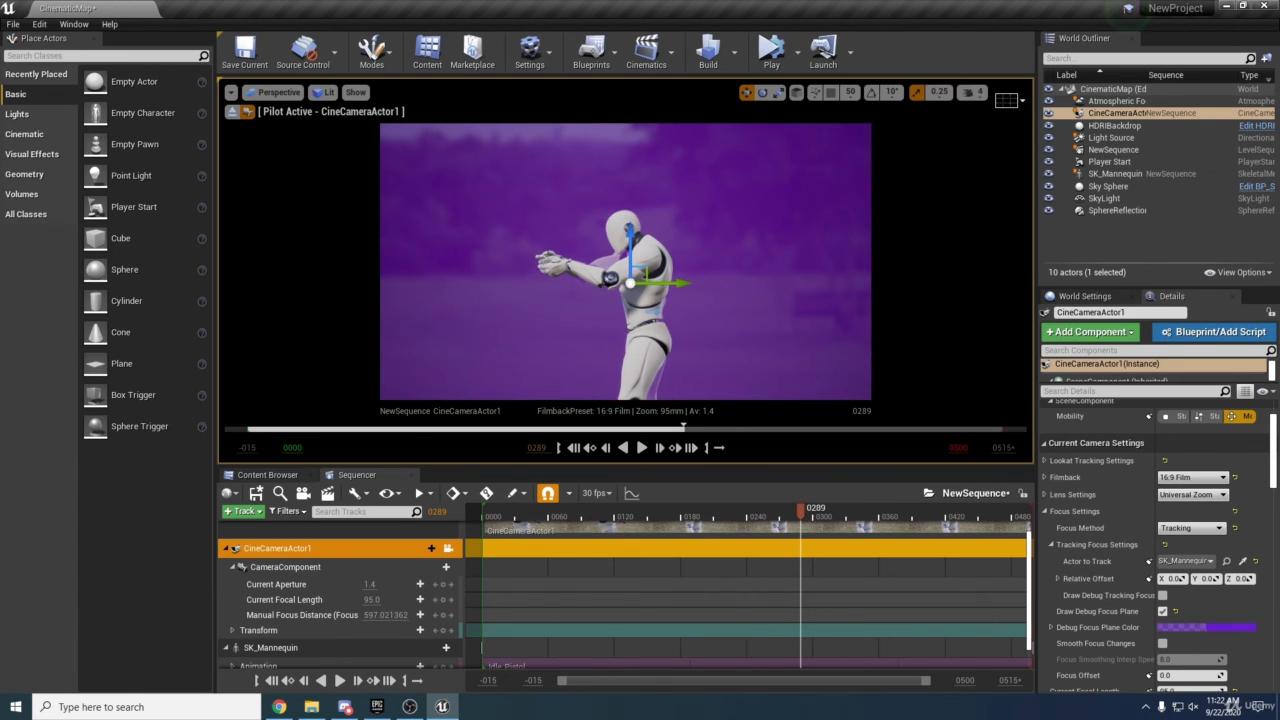
key("s")
key("s")
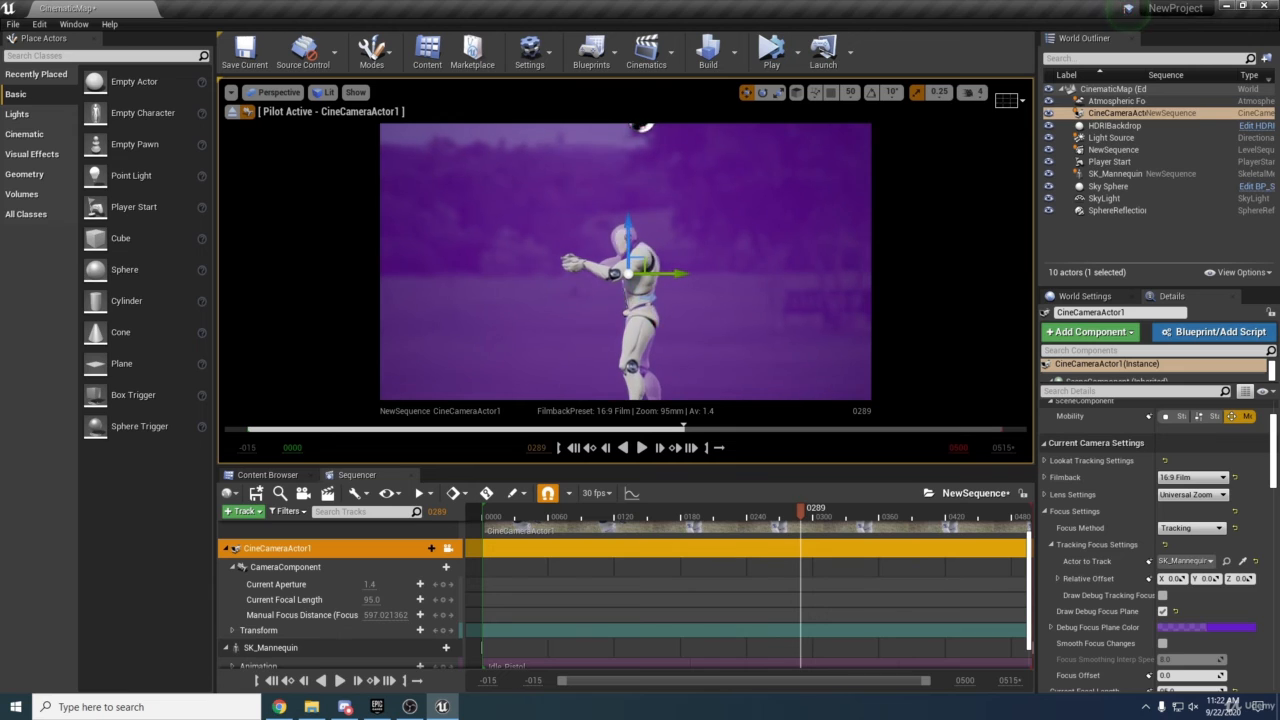
key("w")
key("w")
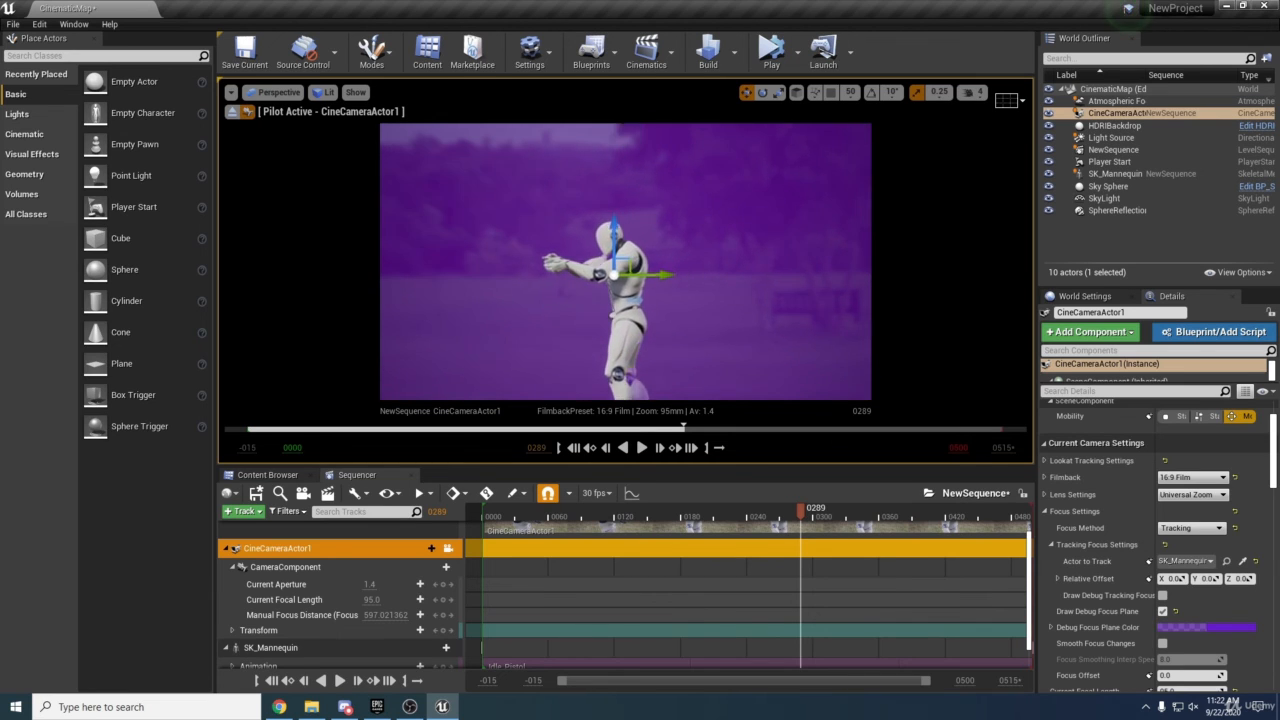
key("s")
key("w")
key("w")
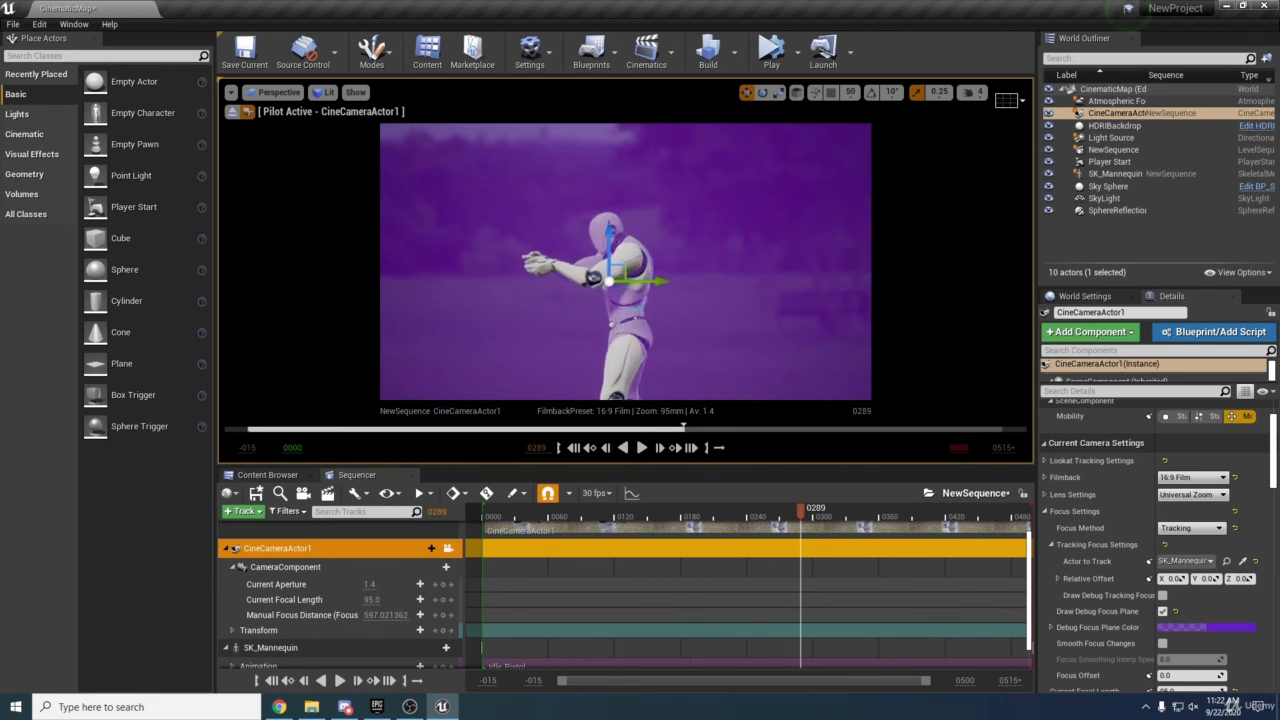
Set the focus method back to Manual and turn off Draw Debug Focus Plane.
left_click(1178, 530)
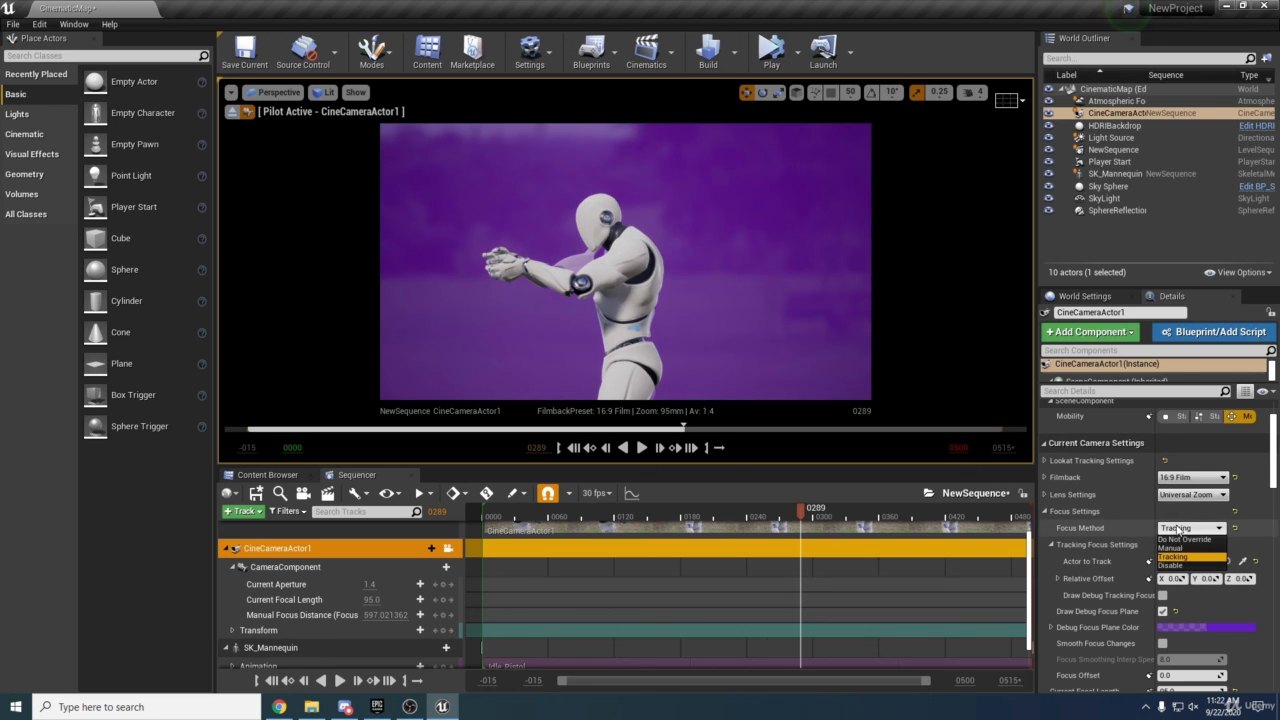
left_click(1180, 546)
key("w")
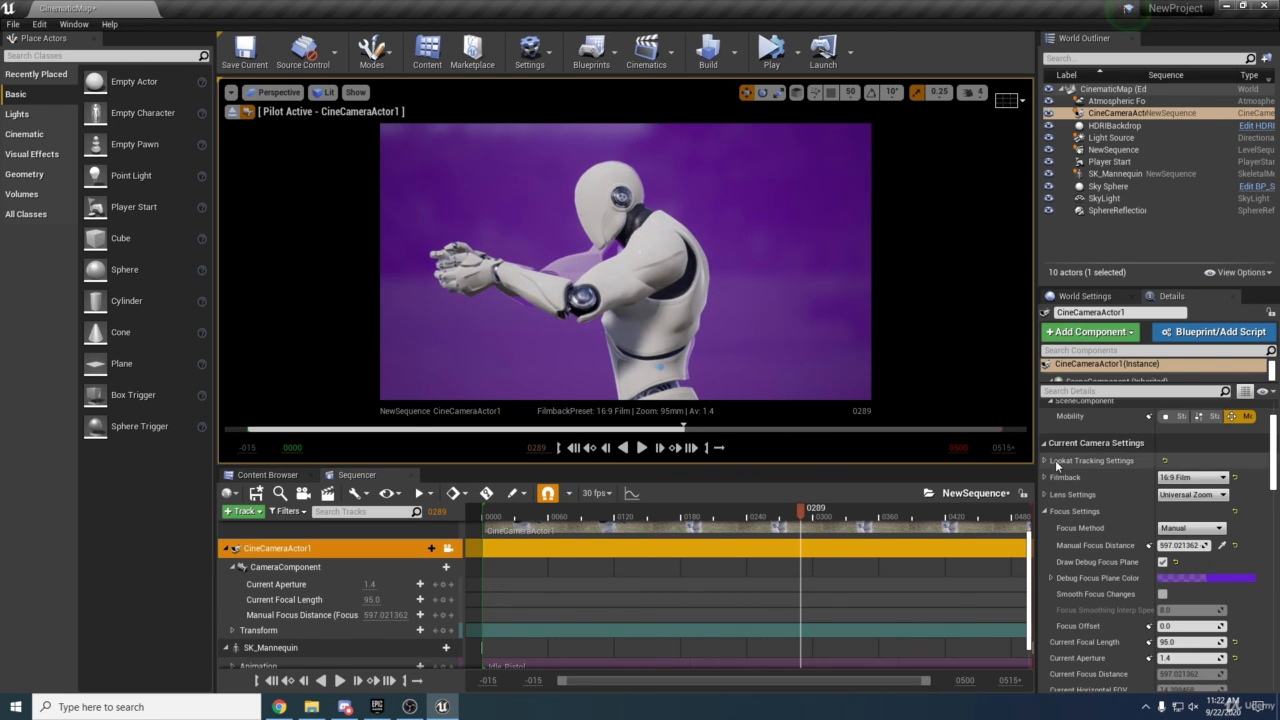
left_click(1163, 563)
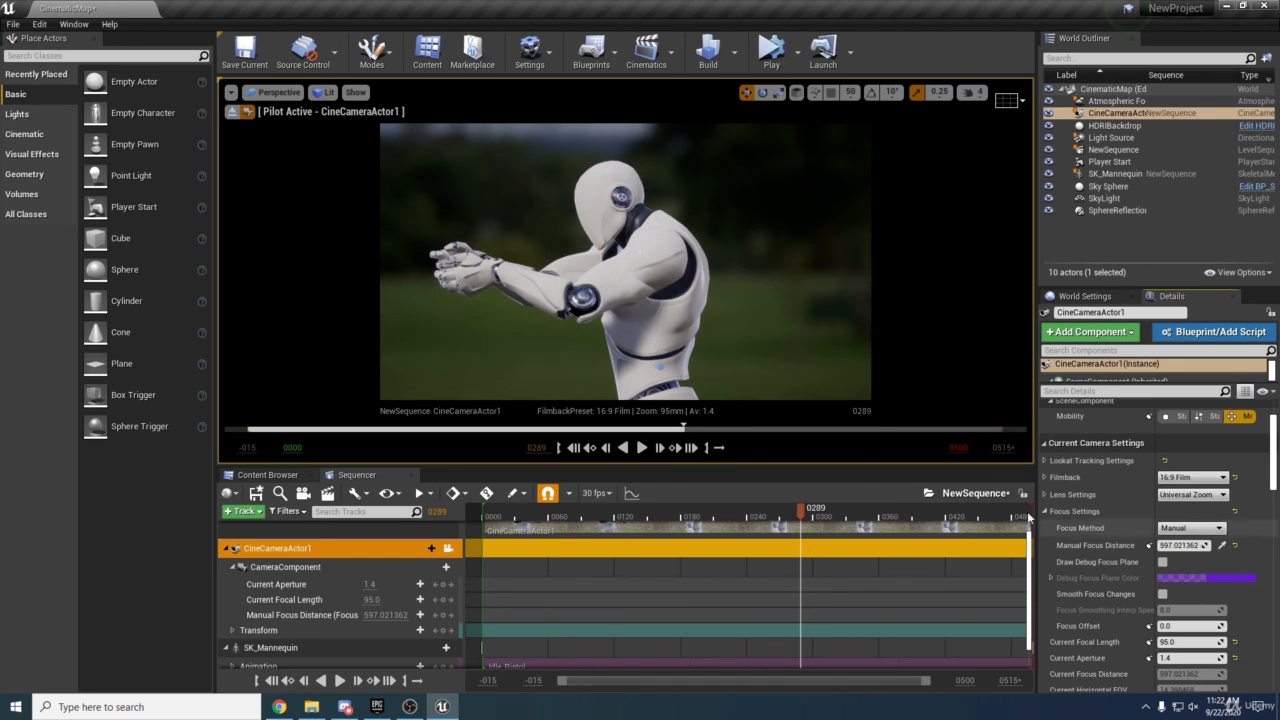